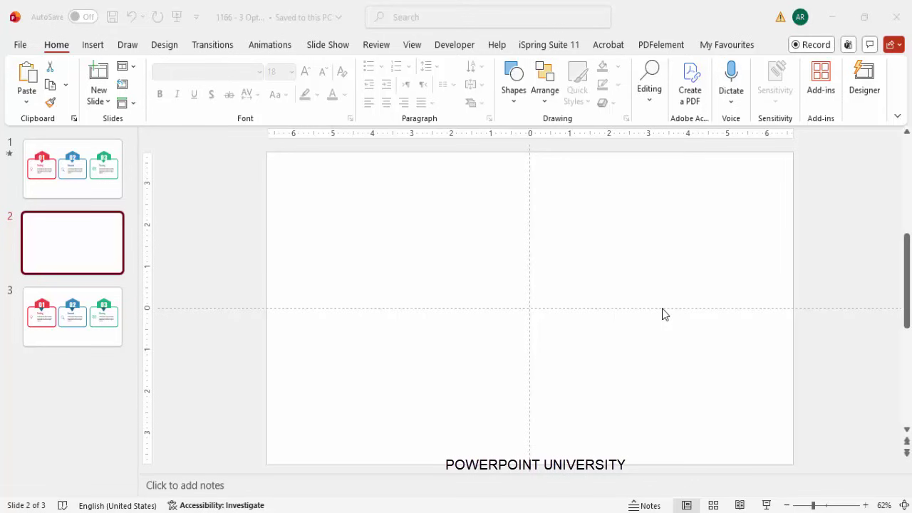
Draw a rounded rectangle centred horizontally on the slide.
{"action": "left_click", "coordinate": [89, 47]}
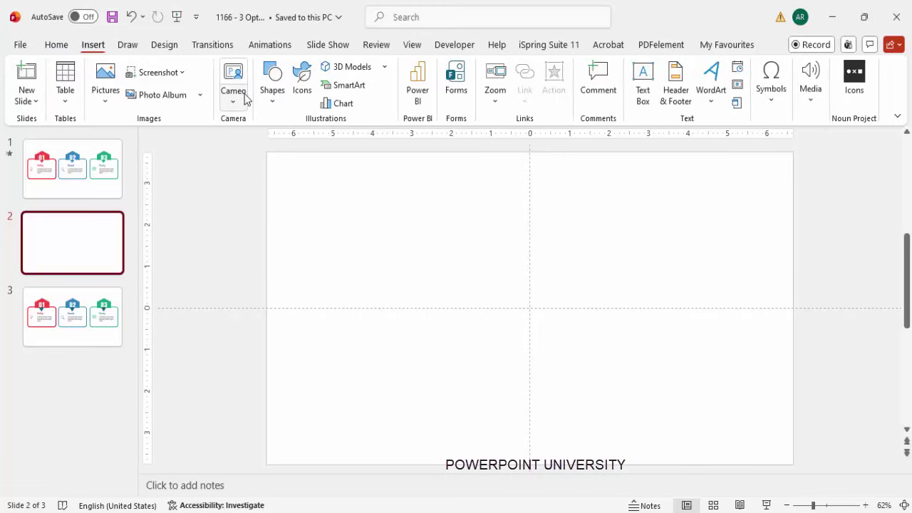
{"action": "left_click", "coordinate": [272, 93]}
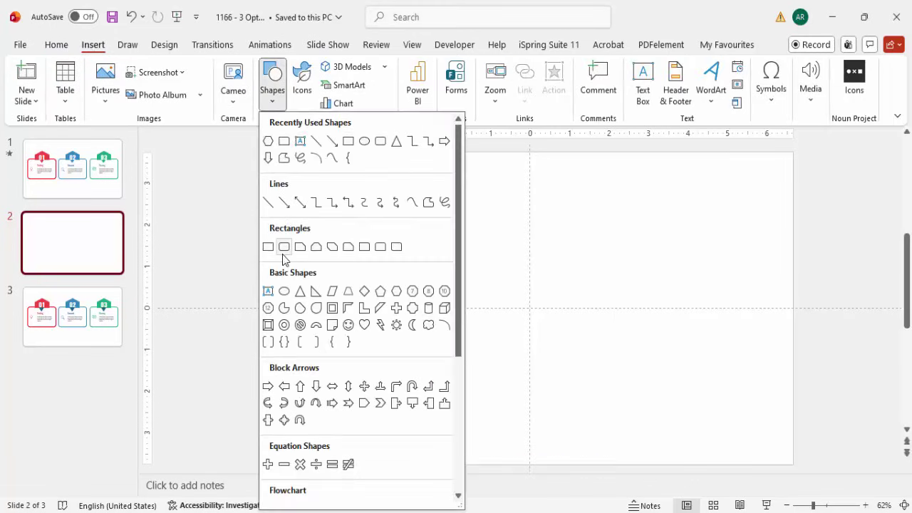
{"action": "left_click", "coordinate": [284, 248]}
{"action": "mouse_move", "coordinate": [447, 262]}
{"action": "left_mouse_down"}
{"action": "mouse_move", "coordinate": [576, 368]}
{"action": "mouse_move", "coordinate": [596, 363]}
{"action": "left_mouse_up"}
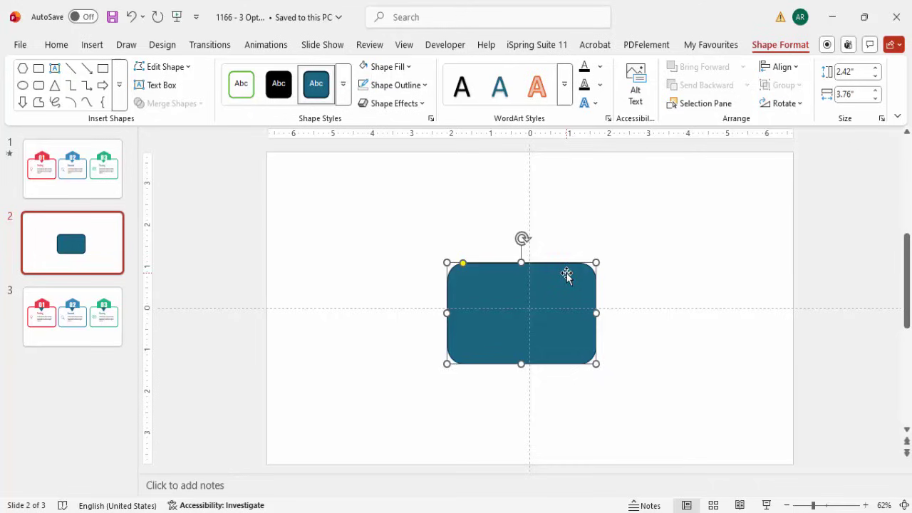
{"action": "left_click_drag", "start_coordinate": [568, 273], "coordinate": [575, 274]}
Give the rounded rectangle a red 3 pt outline and a white fill.
{"action": "left_click", "coordinate": [396, 85]}
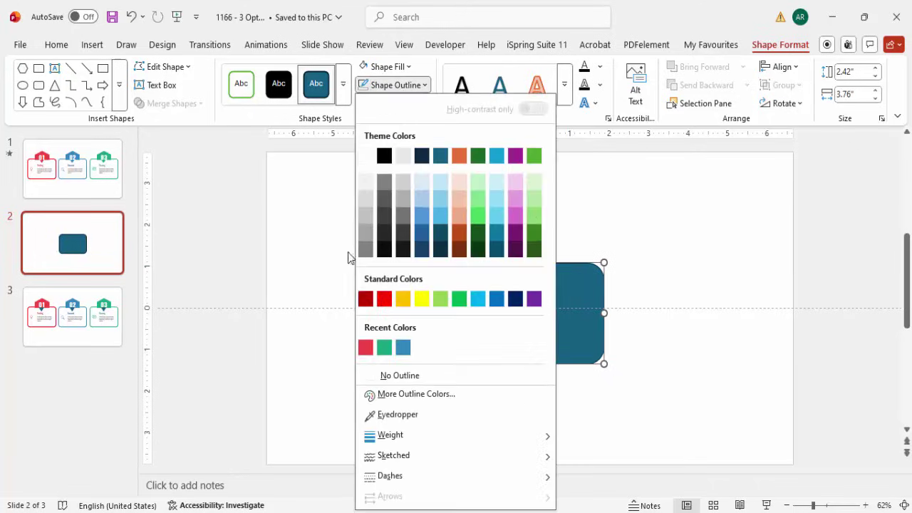
{"action": "left_click", "coordinate": [366, 347]}
{"action": "left_click", "coordinate": [390, 67]}
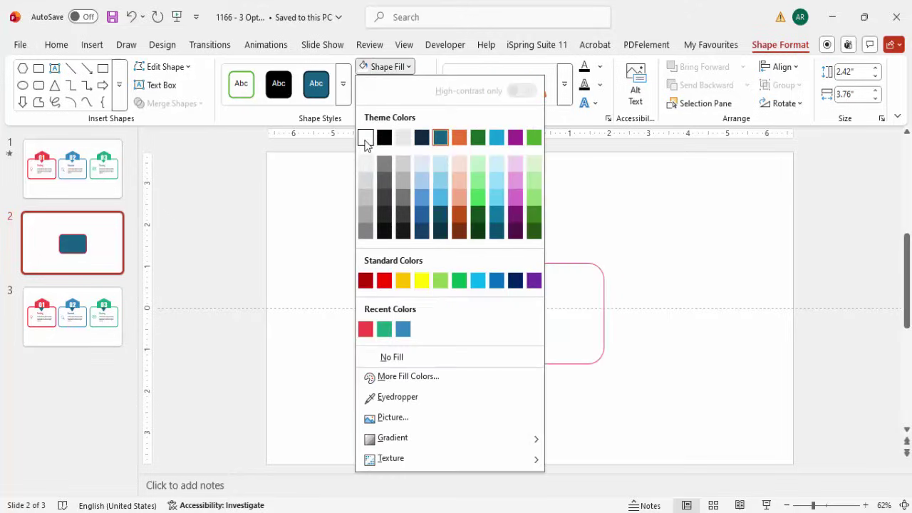
{"action": "left_click", "coordinate": [366, 138]}
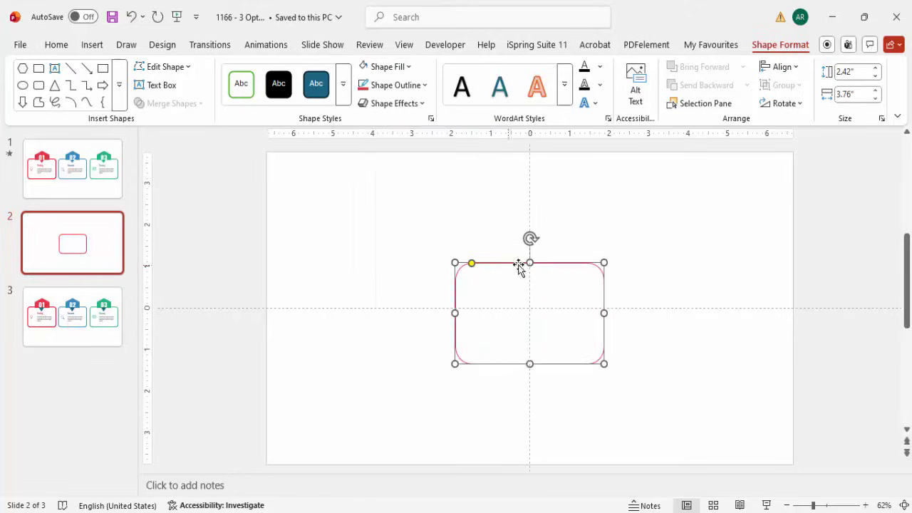
{"action": "left_click", "coordinate": [394, 90]}
{"action": "mouse_move", "coordinate": [411, 434]}
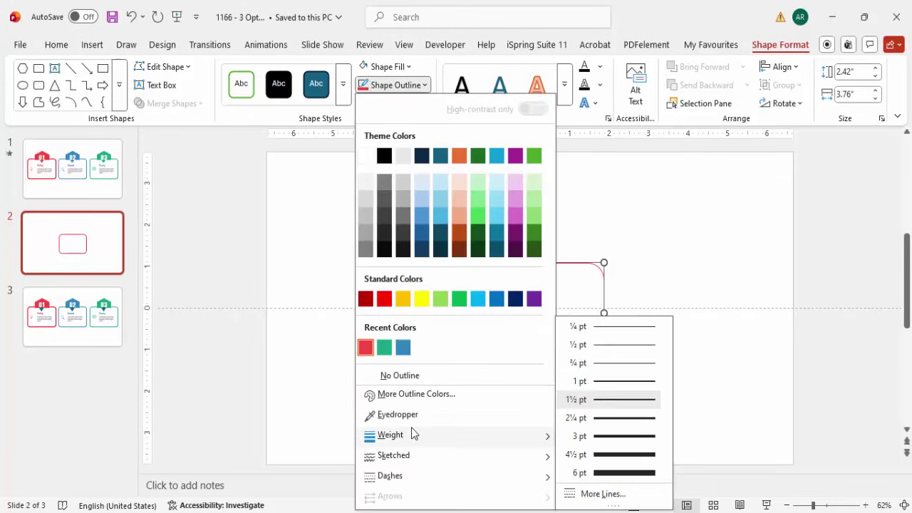
{"action": "left_click", "coordinate": [616, 437]}
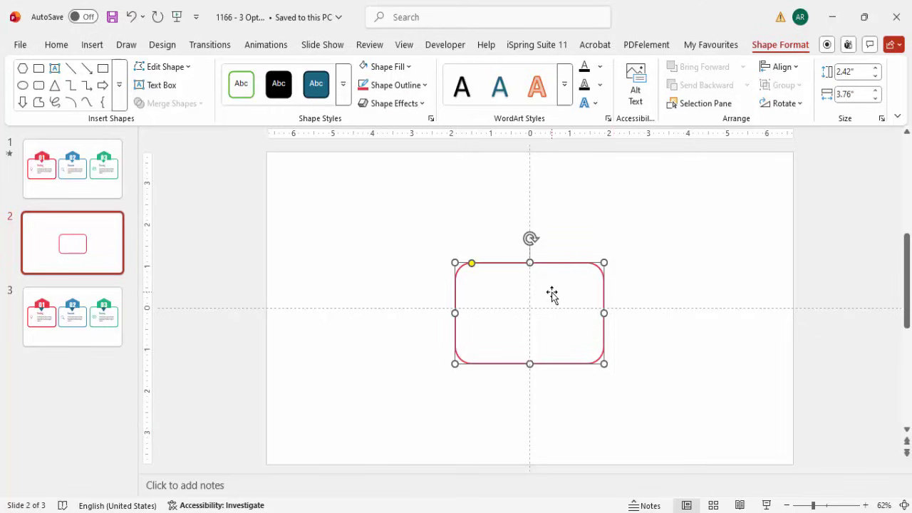
Duplicate the rounded rectangle and shrink the copy inward from its top, left and right edges.
{"action": "key", "text": "ctrl+d"}
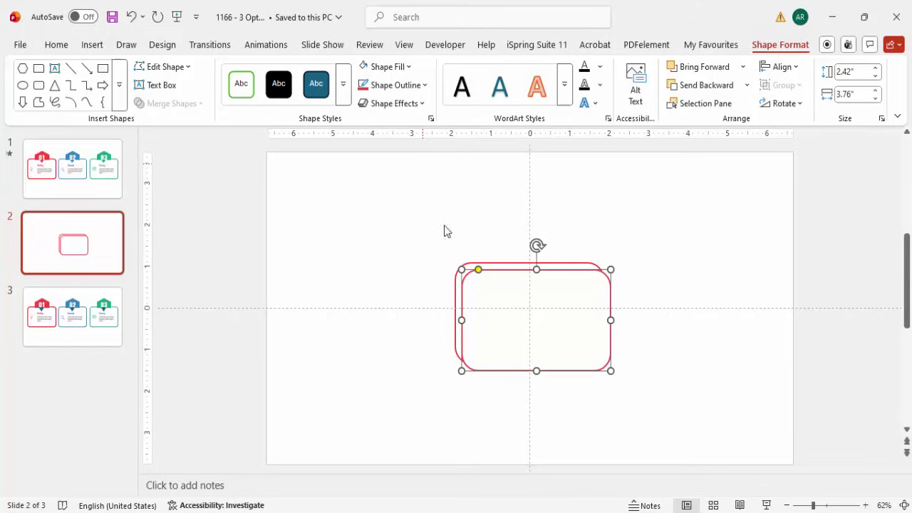
{"action": "left_click_drag", "start_coordinate": [571, 321], "coordinate": [550, 303]}
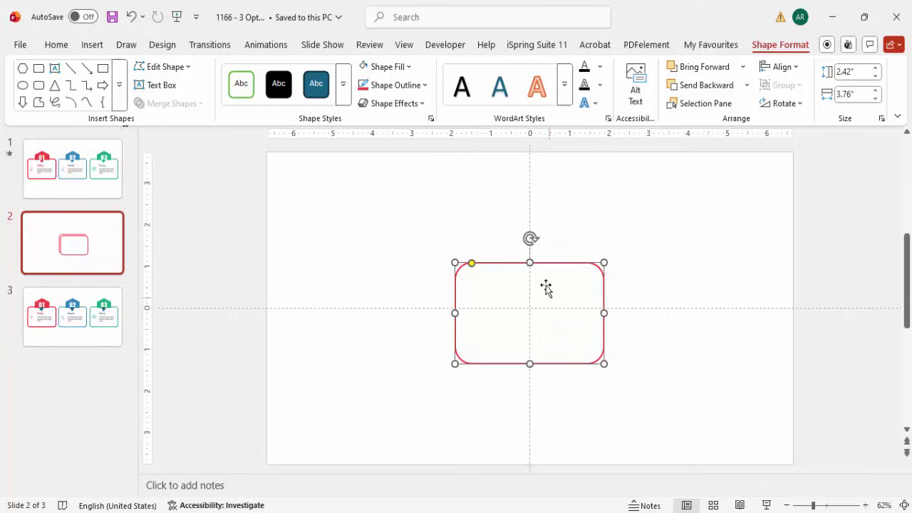
{"action": "left_click_drag", "start_coordinate": [529, 263], "coordinate": [530, 277]}
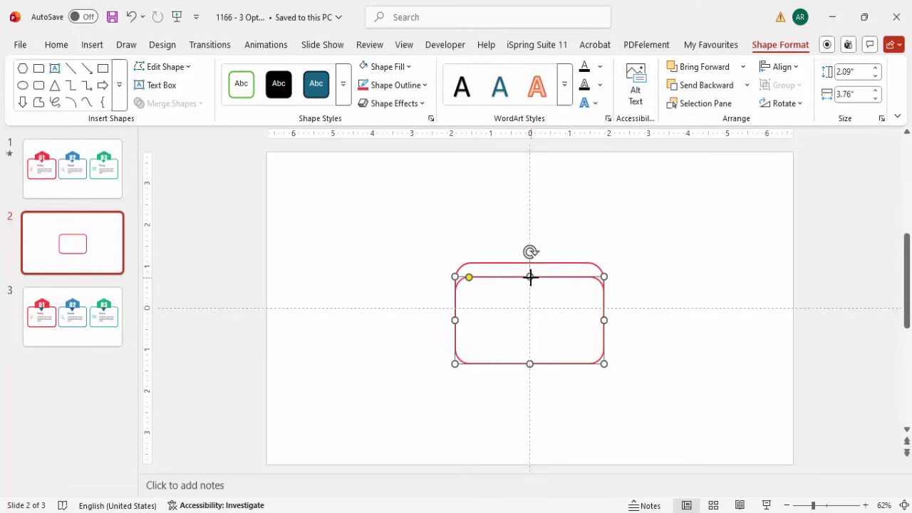
{"action": "left_click_drag", "start_coordinate": [454, 321], "coordinate": [462, 320]}
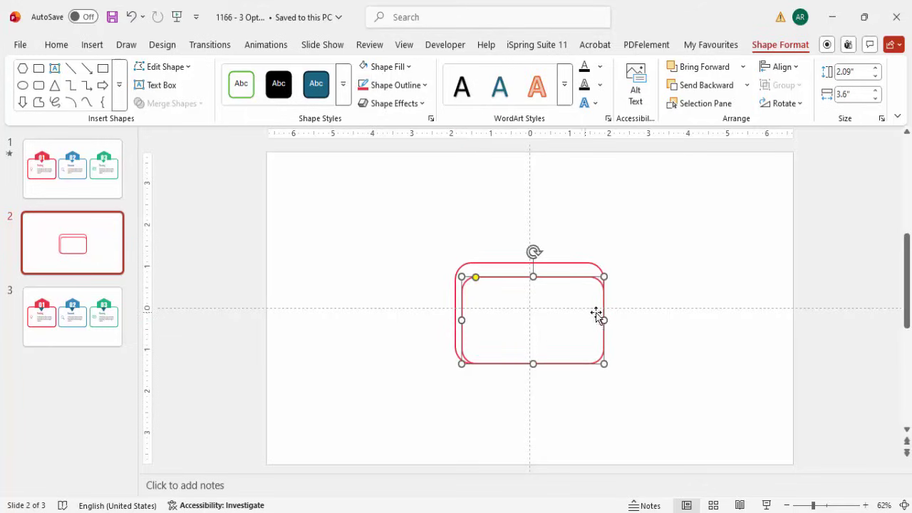
{"action": "left_click_drag", "start_coordinate": [601, 320], "coordinate": [597, 318]}
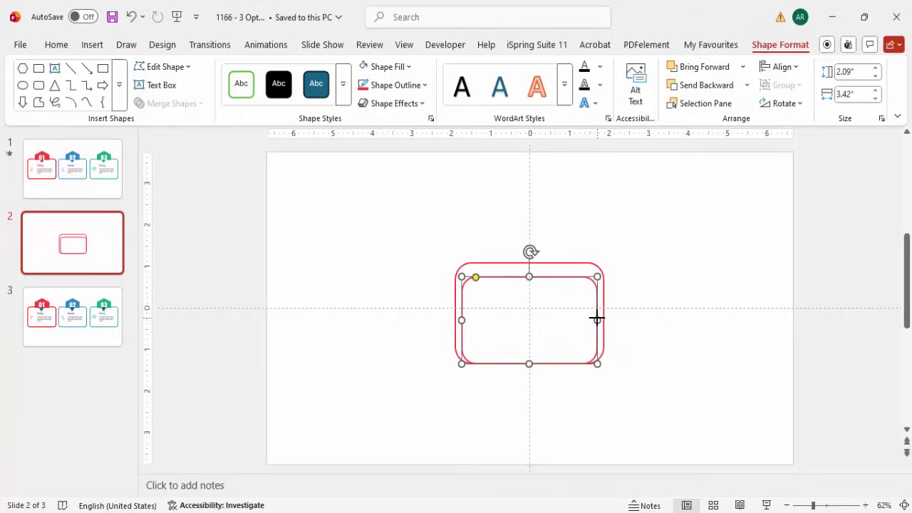
Remove the inner rectangle's outline and add an Offset: Top shadow.
{"action": "left_click", "coordinate": [390, 86]}
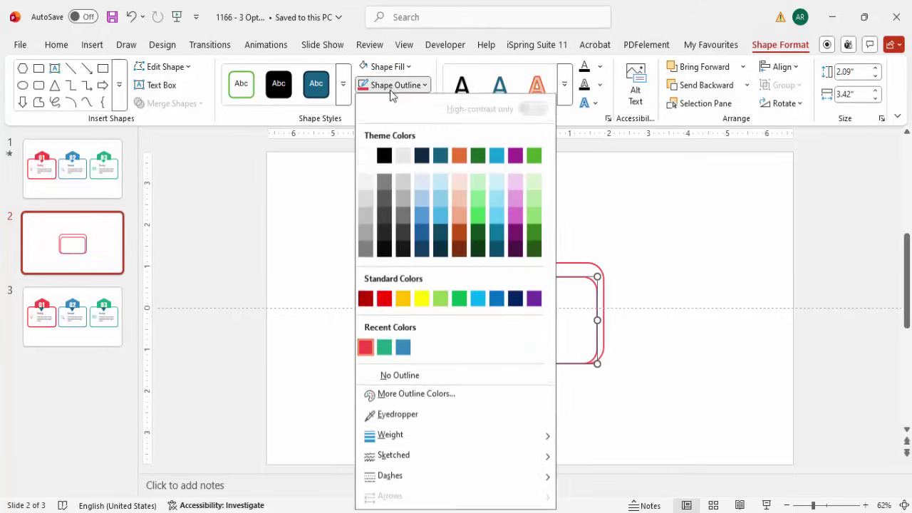
{"action": "left_click", "coordinate": [405, 376]}
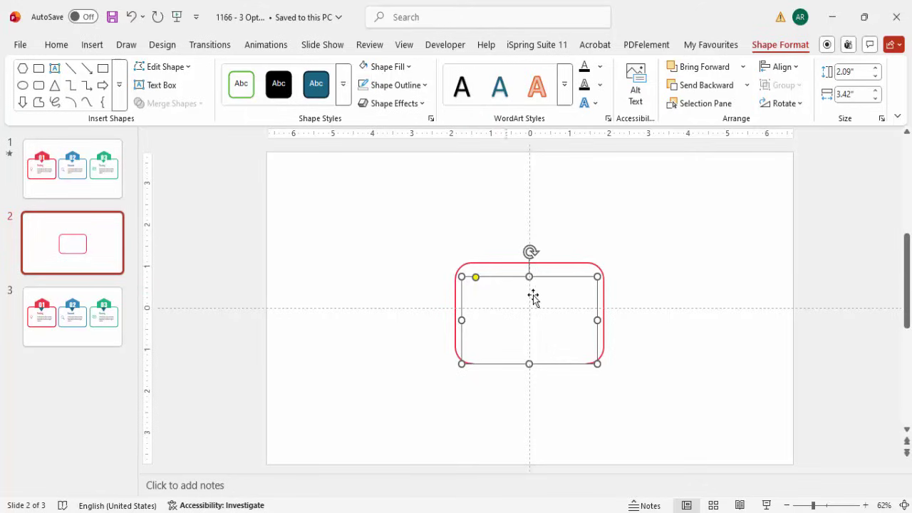
{"action": "left_click", "coordinate": [395, 104]}
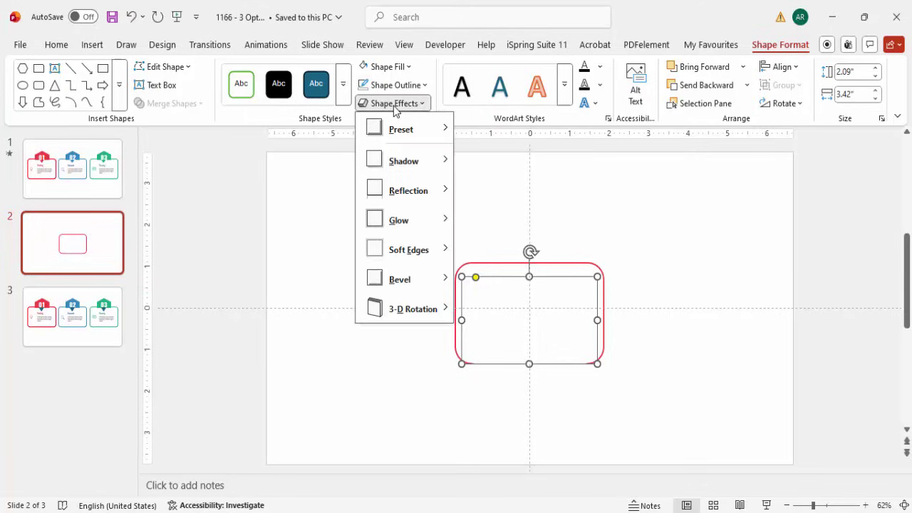
{"action": "mouse_move", "coordinate": [409, 174]}
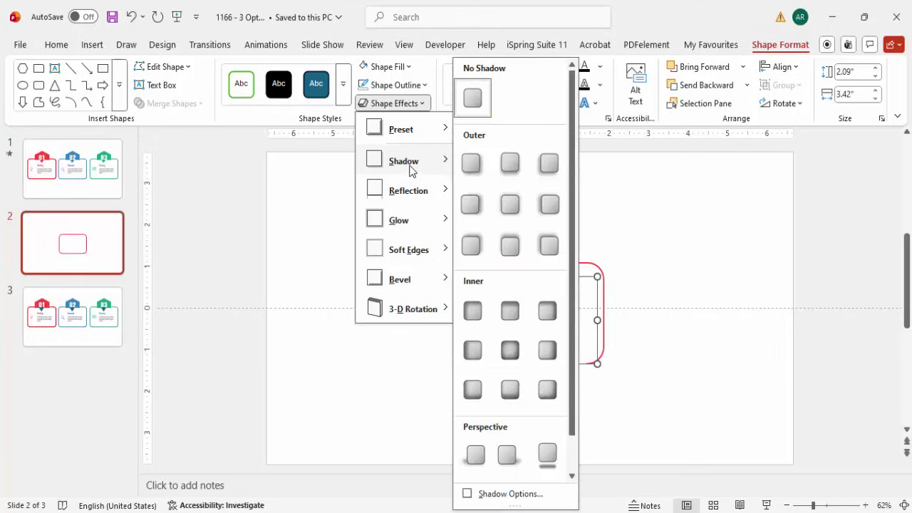
{"action": "left_click", "coordinate": [514, 245]}
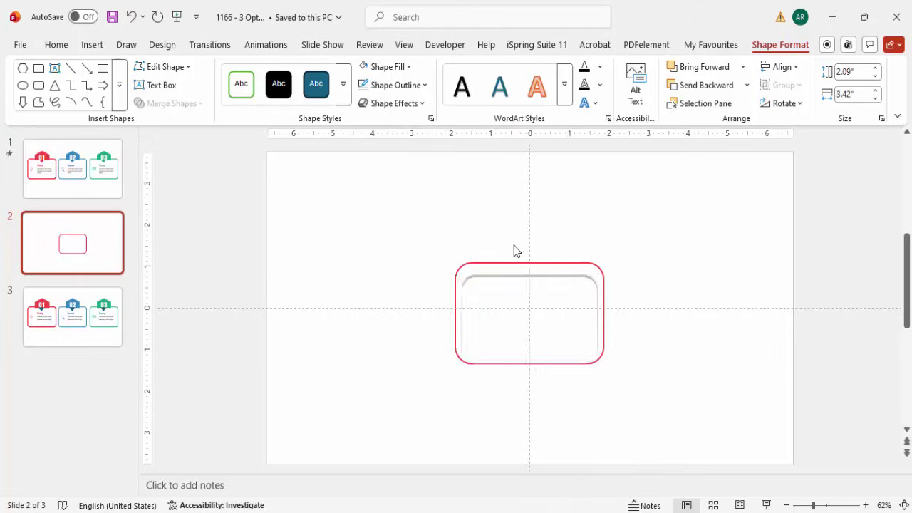
Draw a hexagon above the card's top edge, rotated so a point faces up.
{"action": "left_click", "coordinate": [619, 226]}
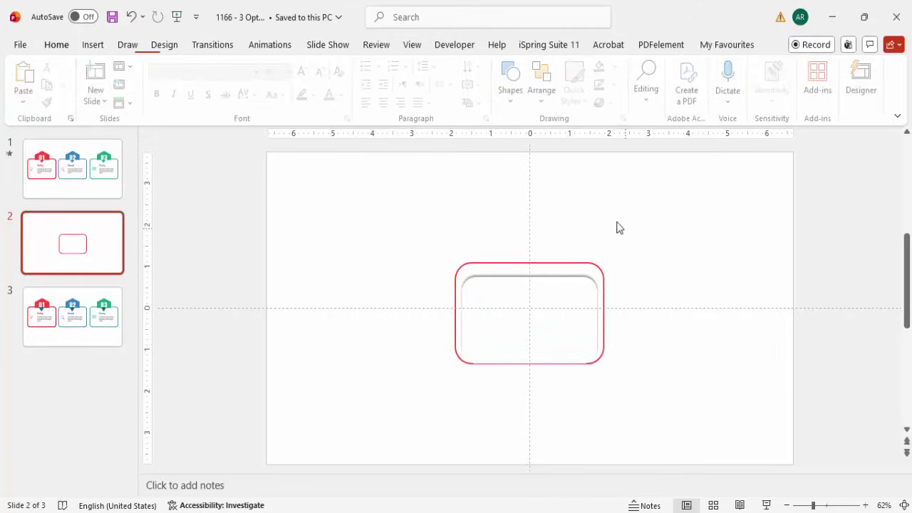
{"action": "left_click", "coordinate": [90, 44]}
{"action": "left_click", "coordinate": [272, 100]}
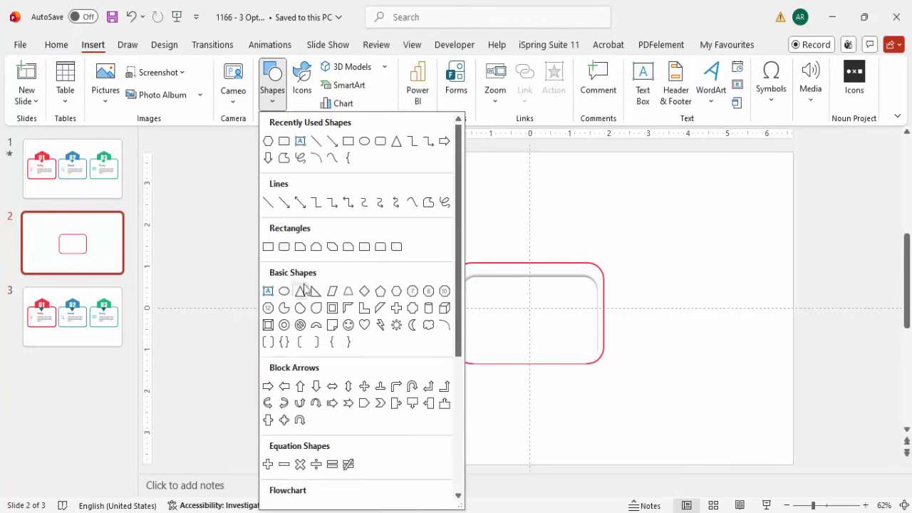
{"action": "left_click", "coordinate": [397, 292]}
{"action": "left_click_drag", "start_coordinate": [489, 221], "coordinate": [566, 292]}
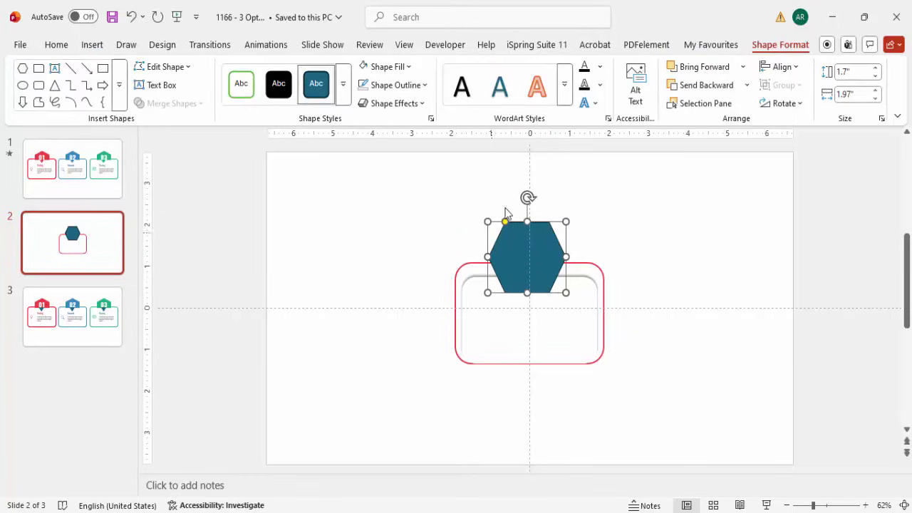
{"action": "left_click_drag", "start_coordinate": [527, 198], "coordinate": [584, 258]}
Give the hexagon no outline and a red fill, centred over the card.
{"action": "left_click", "coordinate": [396, 85]}
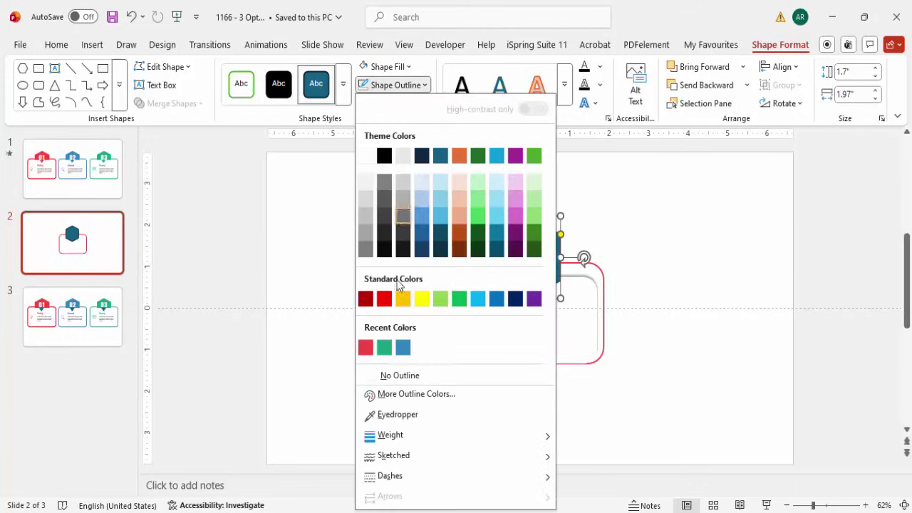
{"action": "left_click", "coordinate": [417, 376]}
{"action": "left_click", "coordinate": [382, 66]}
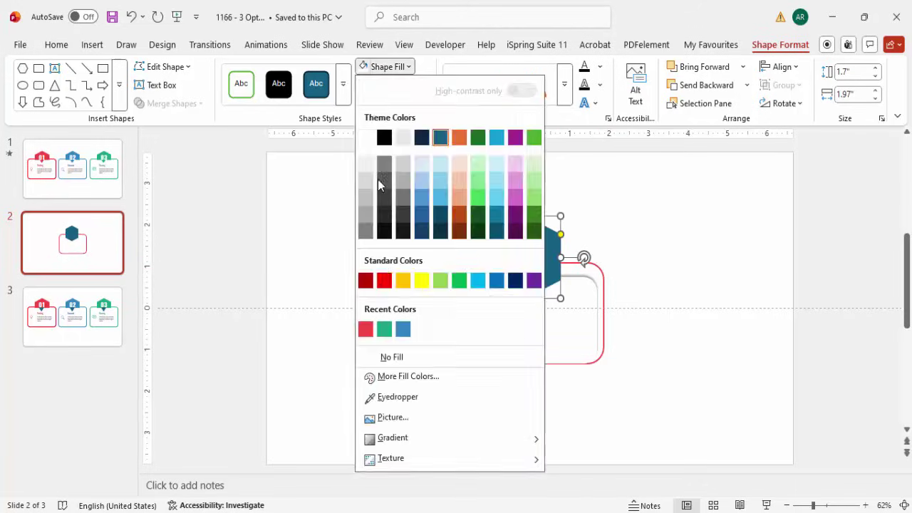
{"action": "left_click", "coordinate": [367, 332]}
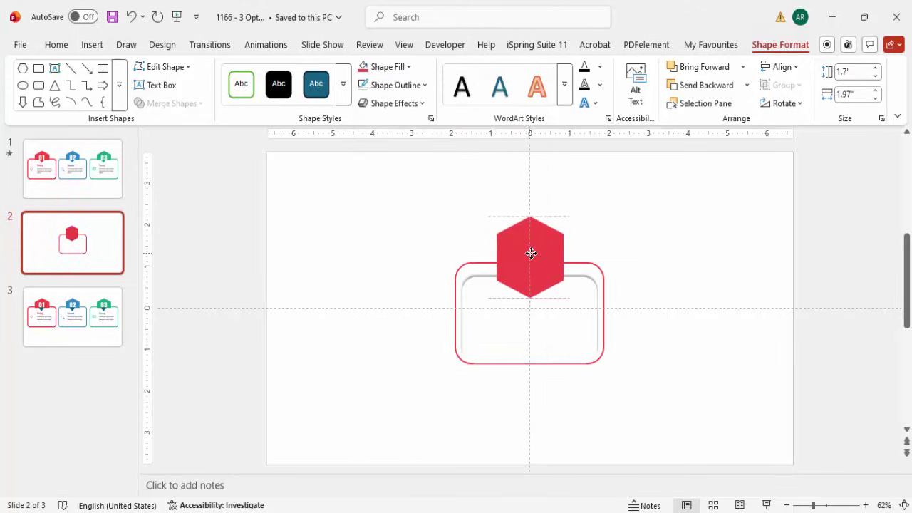
{"action": "left_click_drag", "start_coordinate": [531, 253], "coordinate": [530, 253]}
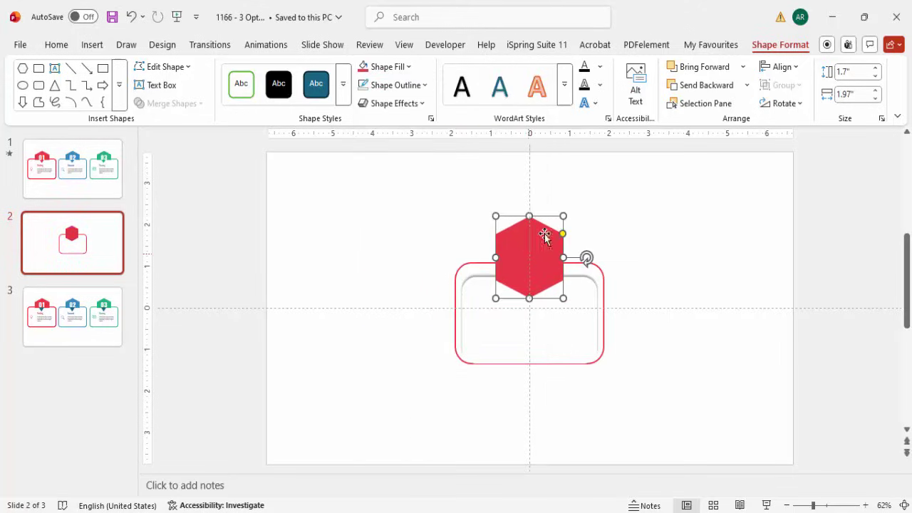
Bring the inner rectangle in front of the hexagon and lower the hexagon slightly into the card.
{"action": "left_click", "coordinate": [596, 298]}
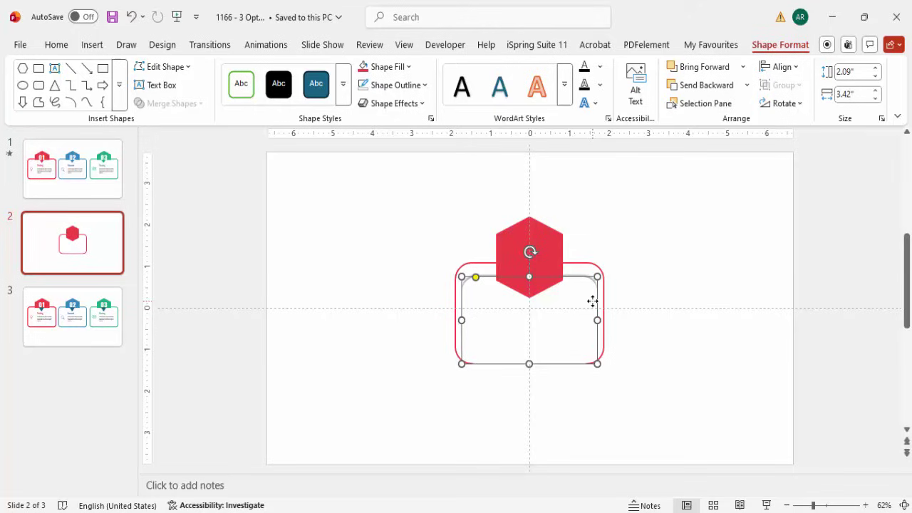
{"action": "left_click", "coordinate": [743, 69]}
{"action": "left_click", "coordinate": [724, 104]}
{"action": "left_click", "coordinate": [603, 231]}
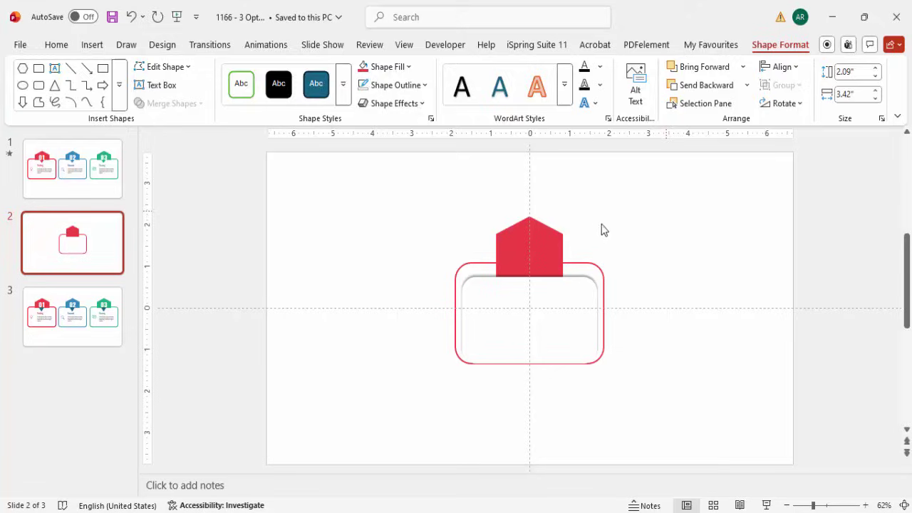
{"action": "left_click", "coordinate": [539, 255]}
{"action": "left_click_drag", "start_coordinate": [539, 255], "coordinate": [540, 258]}
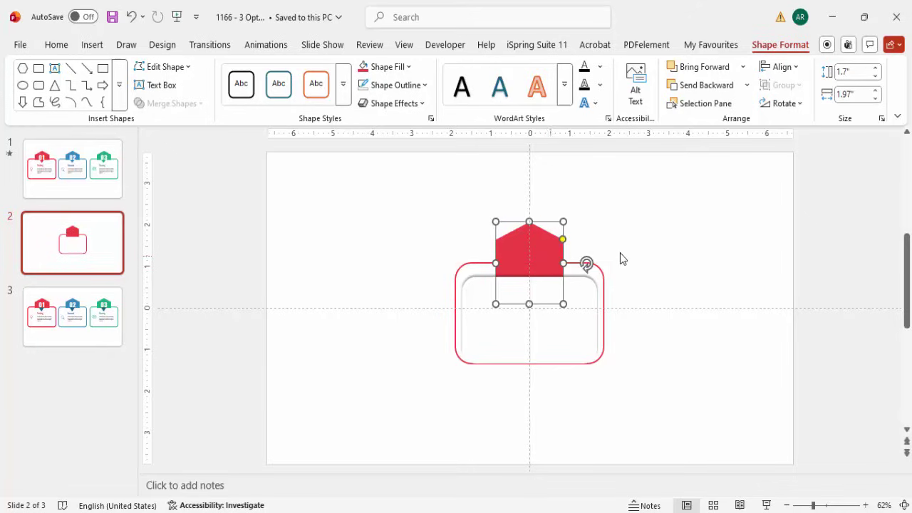
{"action": "left_click", "coordinate": [641, 236]}
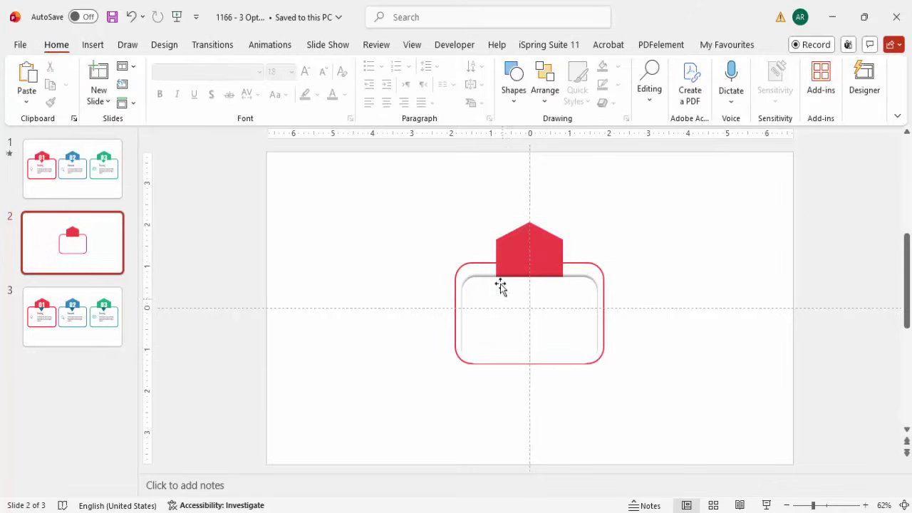
Draw a small isosceles triangle pointing downward, centred under the red hexagon.
{"action": "left_click", "coordinate": [89, 48]}
{"action": "left_click", "coordinate": [274, 100]}
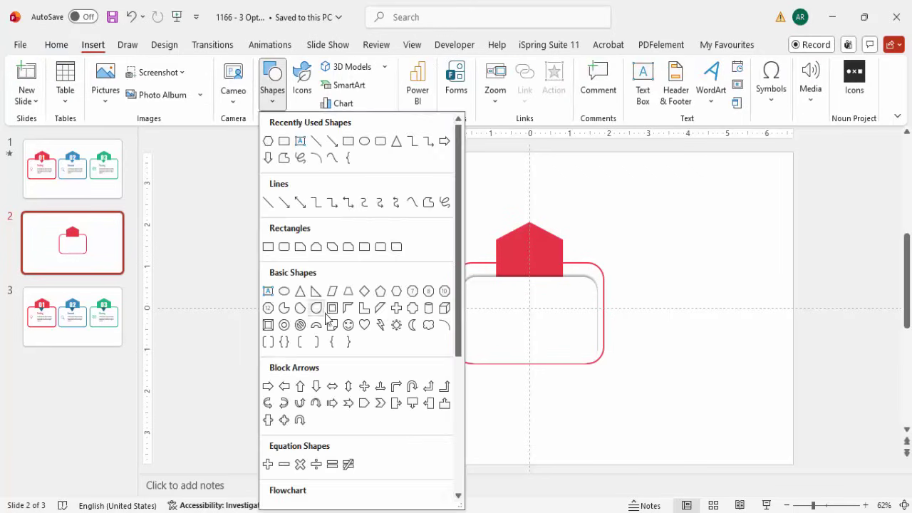
{"action": "left_click", "coordinate": [300, 294]}
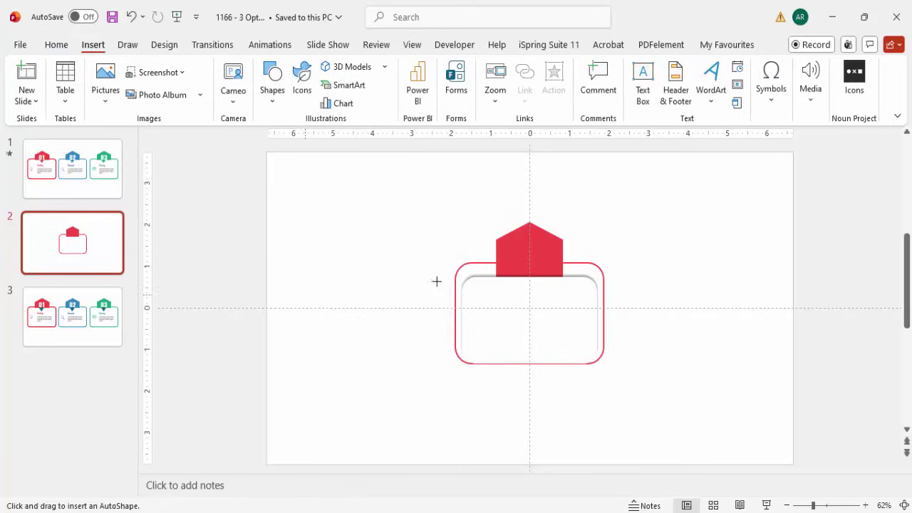
{"action": "left_click_drag", "start_coordinate": [516, 264], "coordinate": [543, 292]}
{"action": "left_click_drag", "start_coordinate": [531, 241], "coordinate": [530, 318]}
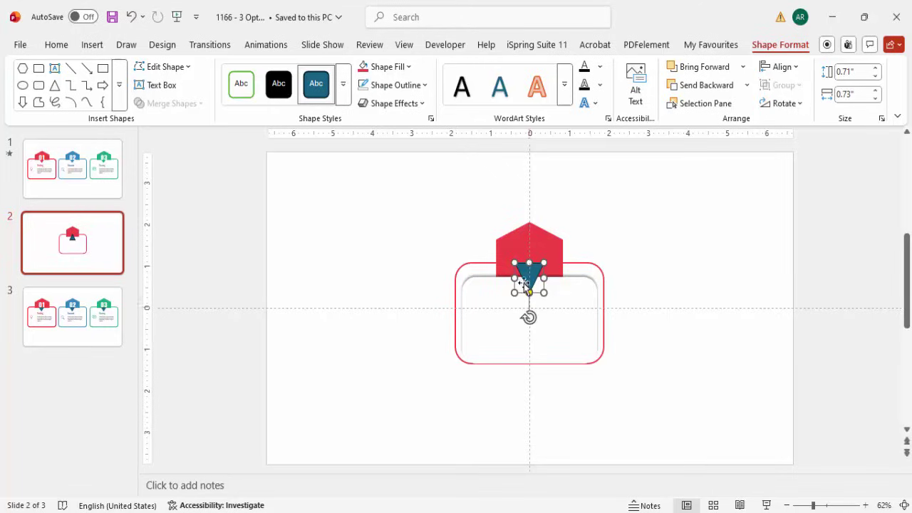
{"action": "left_click_drag", "start_coordinate": [530, 284], "coordinate": [530, 279]}
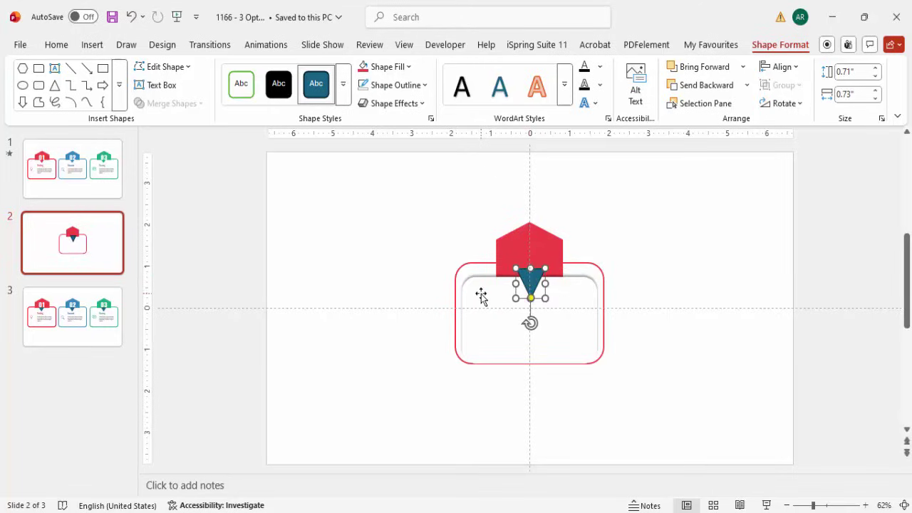
Subtract the triangle from the inner white card with Merge Shapes.
{"action": "left_click", "coordinate": [481, 296]}
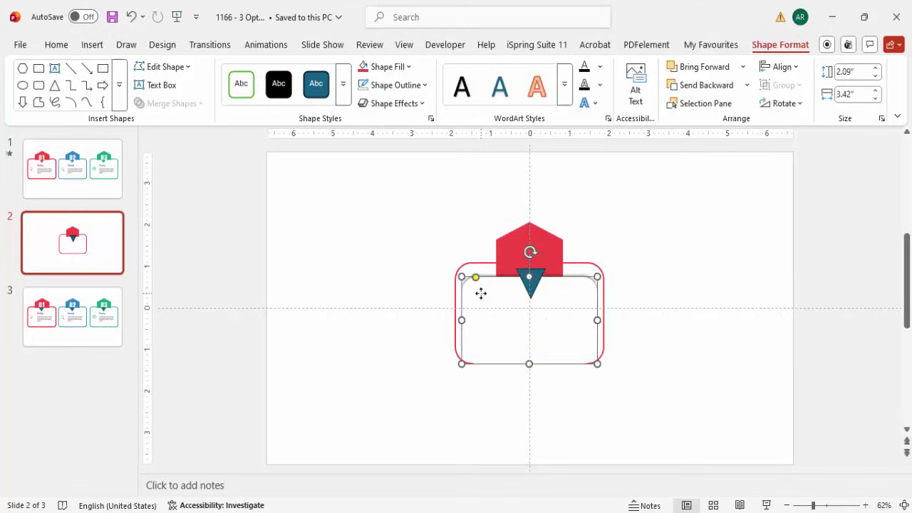
{"action": "left_click", "coordinate": [538, 276], "text": "shift"}
{"action": "left_click", "coordinate": [172, 103]}
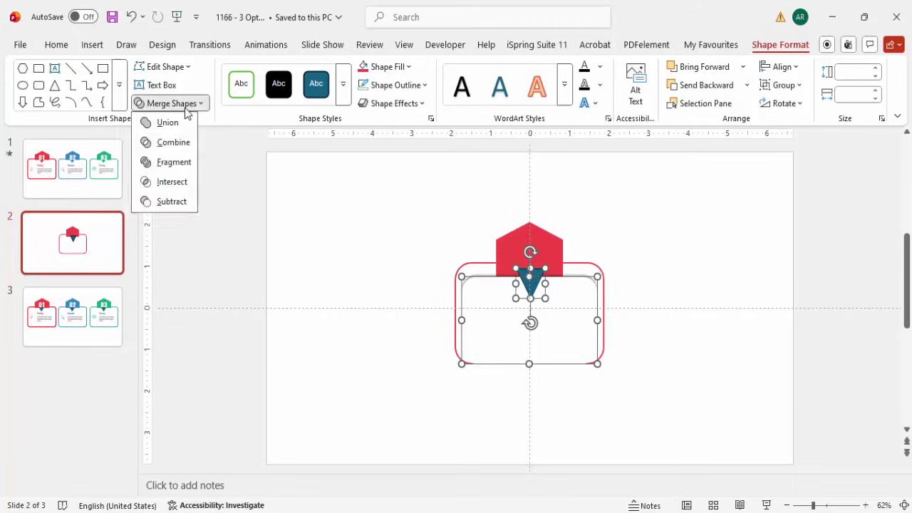
{"action": "left_click", "coordinate": [182, 203]}
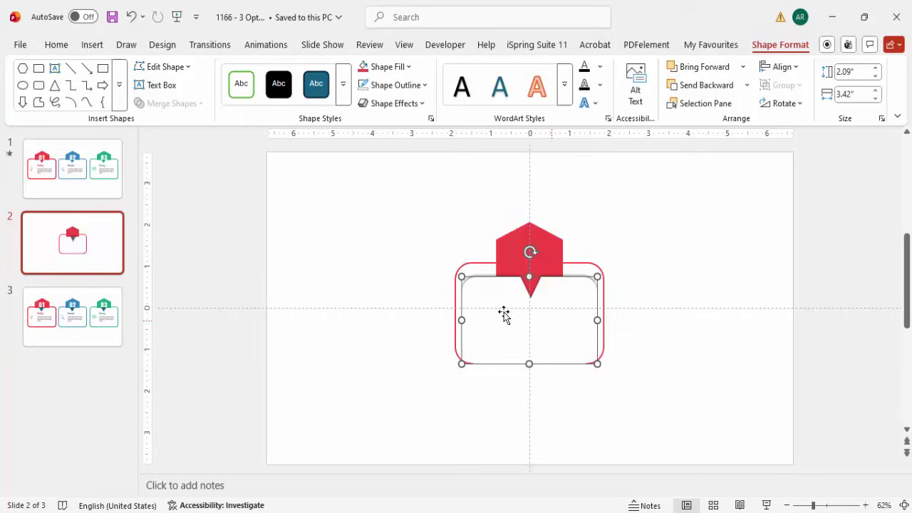
{"action": "left_click", "coordinate": [637, 295]}
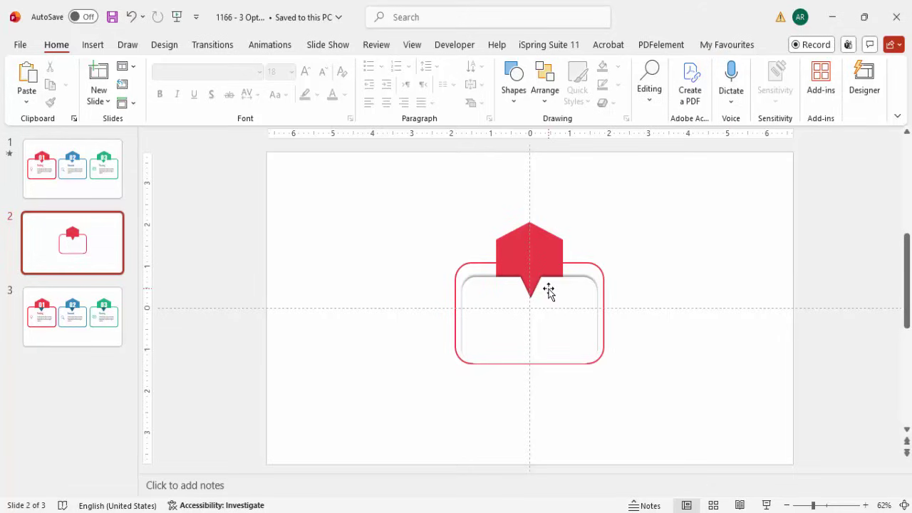
Add a text box with the badge number over the red hexagon, set in Arial Black.
{"action": "left_click", "coordinate": [94, 45]}
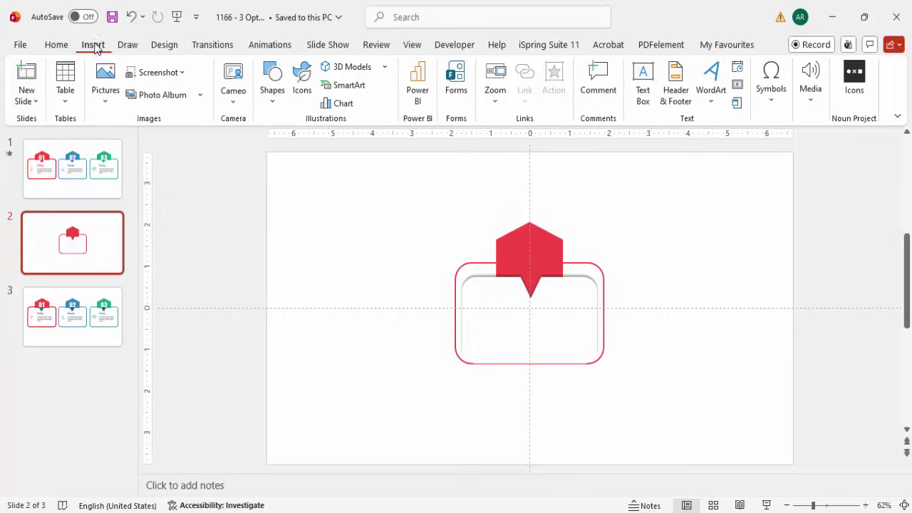
{"action": "left_click", "coordinate": [643, 84]}
{"action": "mouse_move", "coordinate": [533, 263]}
{"action": "left_mouse_down"}
{"action": "mouse_move", "coordinate": [549, 276]}
{"action": "mouse_move", "coordinate": [551, 262]}
{"action": "left_mouse_up"}
{"action": "type", "text": "0"}
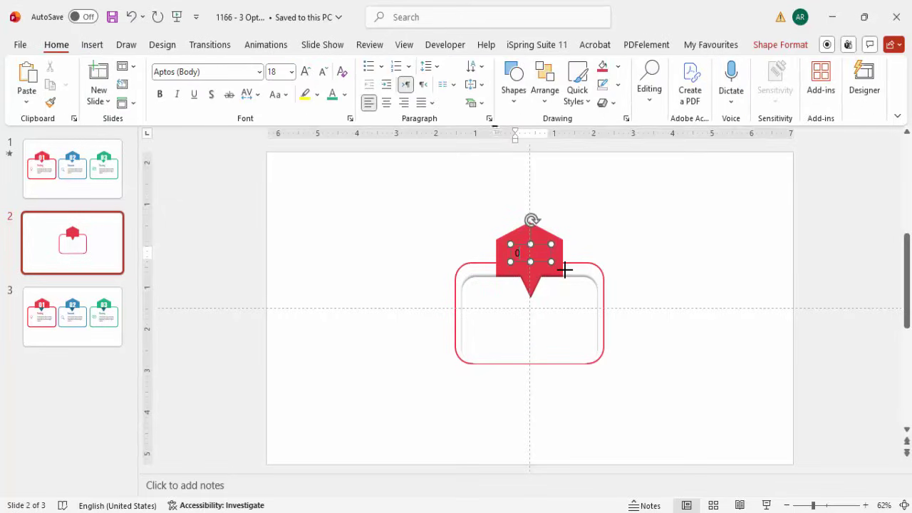
{"action": "left_click", "coordinate": [541, 247]}
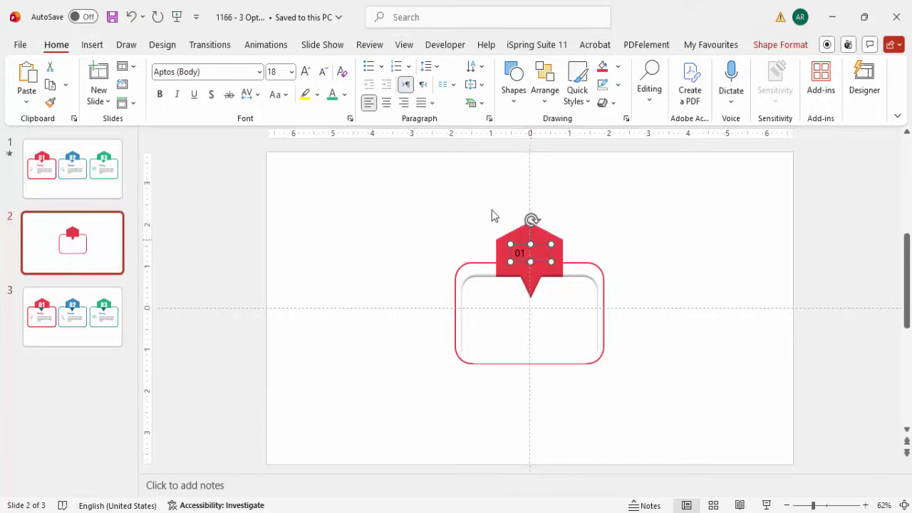
{"action": "left_click", "coordinate": [223, 72]}
{"action": "type", "text": "Ar"}
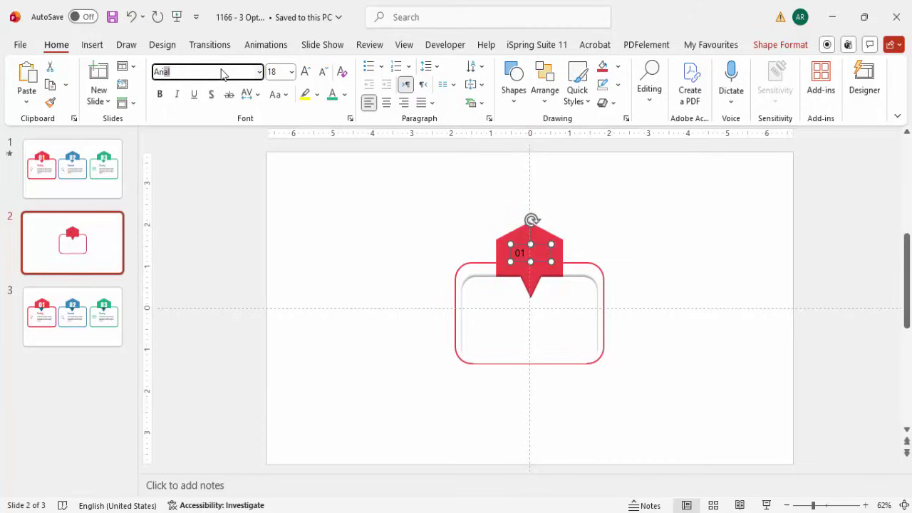
{"action": "type", "text": "ial"}
{"action": "key", "text": "Return"}
Make the number centred, white and 48 pt, and centre its box on the badge.
{"action": "left_click", "coordinate": [386, 104]}
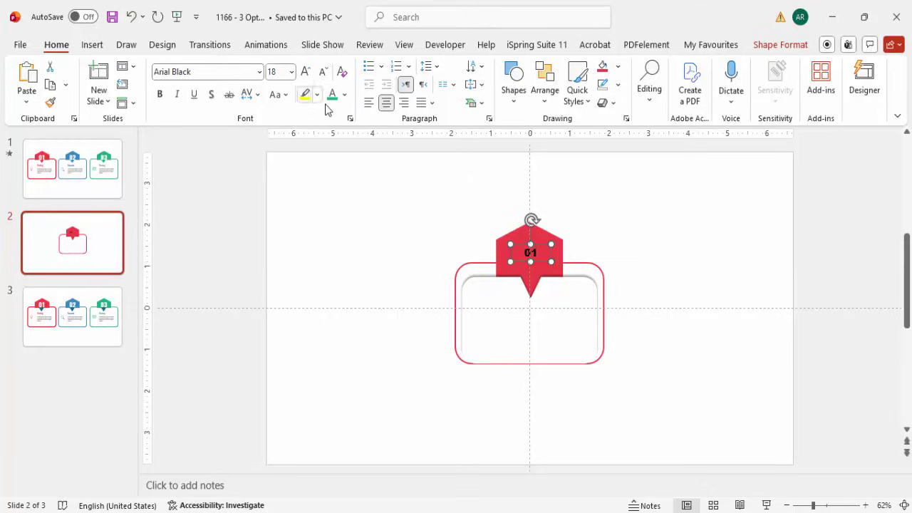
{"action": "left_click", "coordinate": [345, 94]}
{"action": "left_click", "coordinate": [334, 167]}
{"action": "left_click", "coordinate": [305, 72]}
{"action": "left_click", "coordinate": [305, 72]}
{"action": "left_click", "coordinate": [305, 72]}
{"action": "left_click", "coordinate": [305, 72]}
{"action": "left_click", "coordinate": [305, 72]}
{"action": "left_click", "coordinate": [305, 72]}
{"action": "left_click", "coordinate": [305, 72]}
{"action": "left_click", "coordinate": [305, 72]}
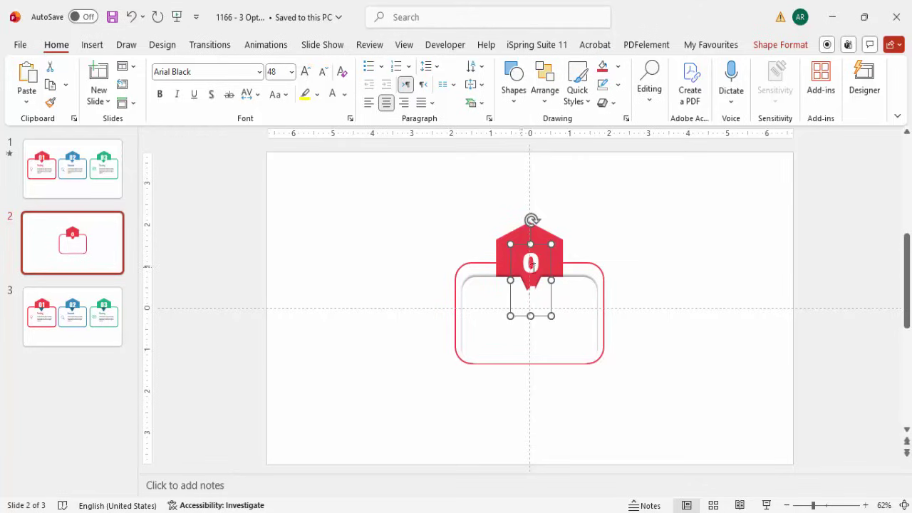
{"action": "left_click_drag", "start_coordinate": [552, 282], "coordinate": [568, 277]}
{"action": "left_click_drag", "start_coordinate": [554, 244], "coordinate": [541, 238]}
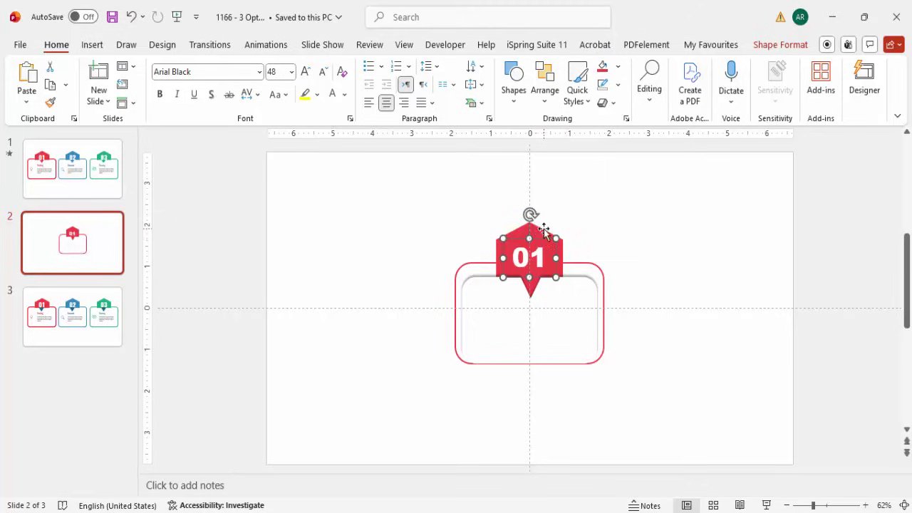
Group the number with the hexagon and send the group behind the white card.
{"action": "left_click", "coordinate": [537, 233], "text": "shift"}
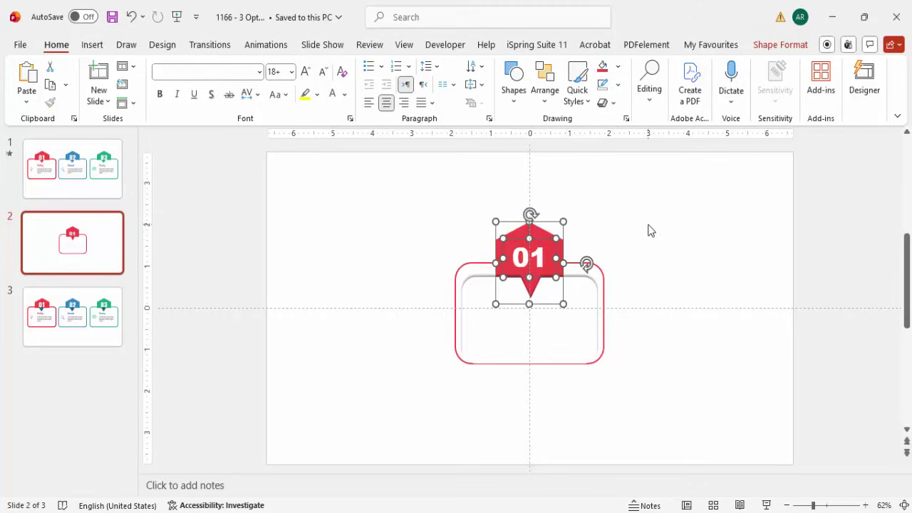
{"action": "key", "text": "ctrl+g"}
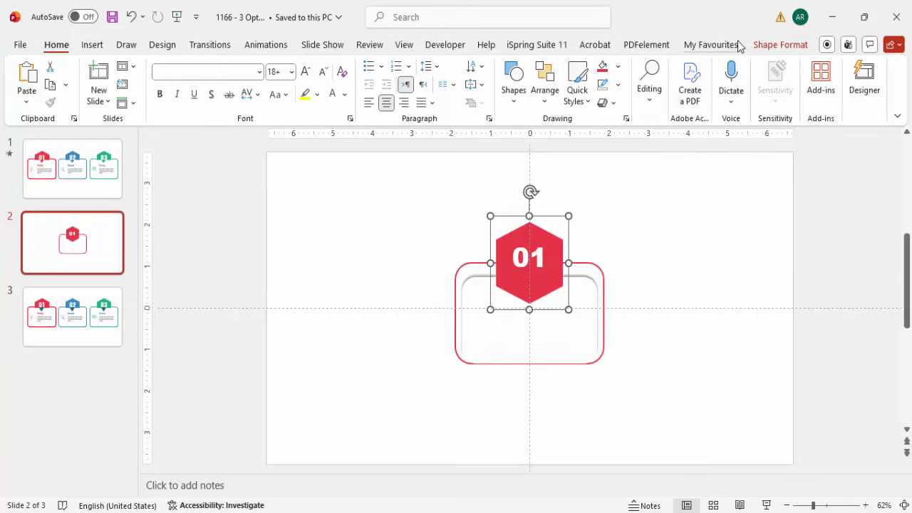
{"action": "left_click", "coordinate": [780, 44]}
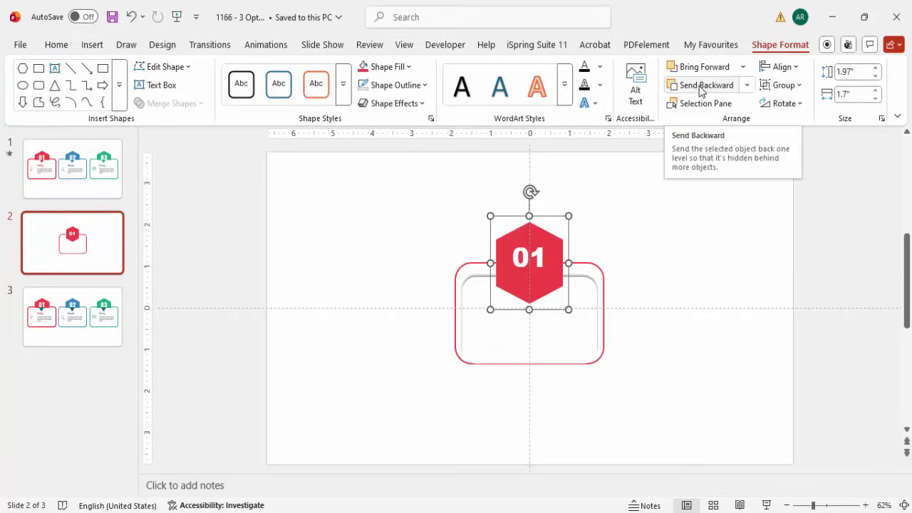
{"action": "left_click", "coordinate": [702, 86]}
{"action": "left_click", "coordinate": [639, 229]}
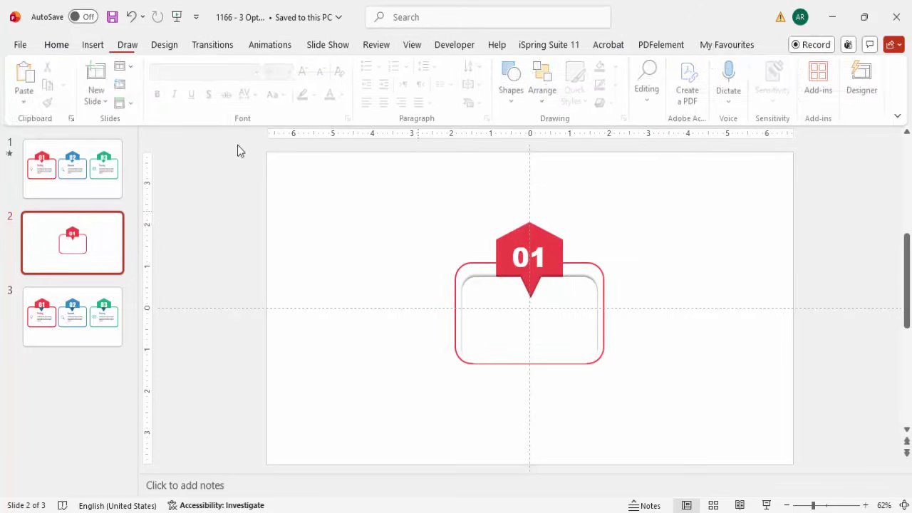
Add a bold 'TITLE' text box inside the card just below the 01 badge.
{"action": "left_click", "coordinate": [89, 46]}
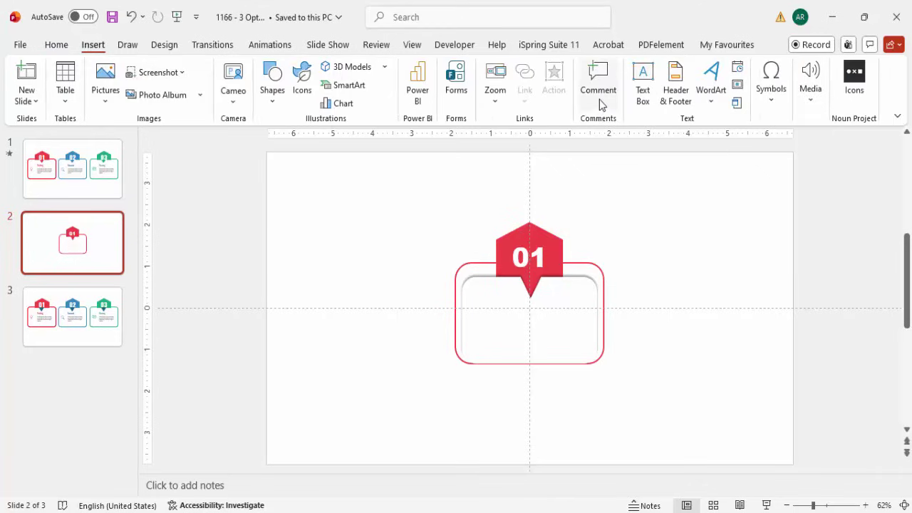
{"action": "left_click", "coordinate": [643, 82]}
{"action": "left_click_drag", "start_coordinate": [497, 303], "coordinate": [573, 321]}
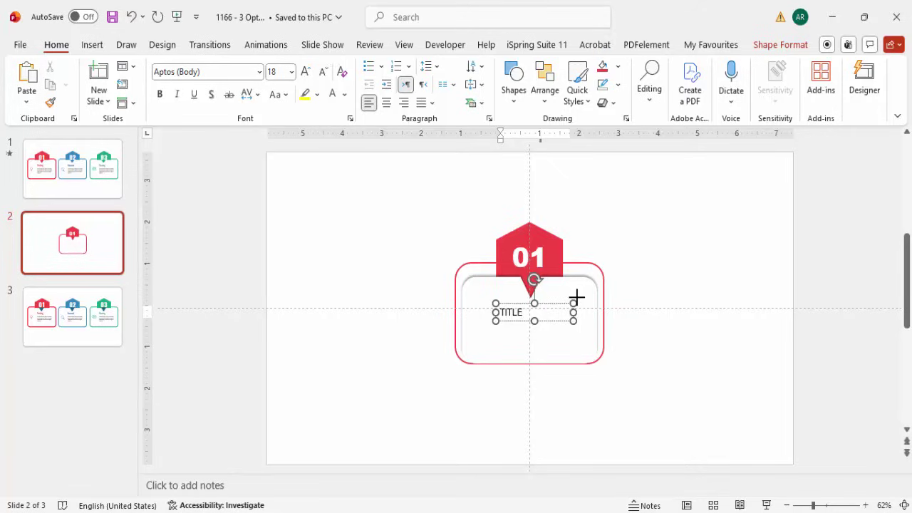
{"action": "left_click", "coordinate": [553, 304]}
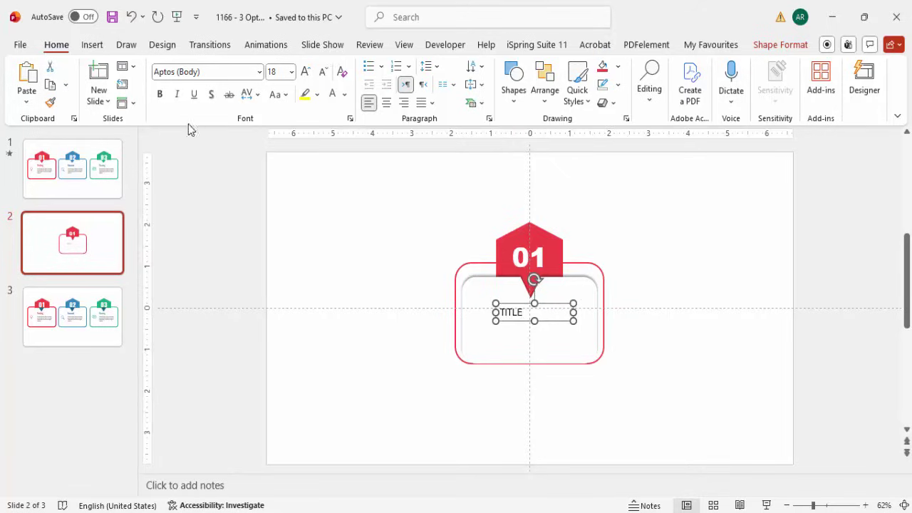
{"action": "left_click", "coordinate": [160, 95]}
{"action": "left_click", "coordinate": [550, 298]}
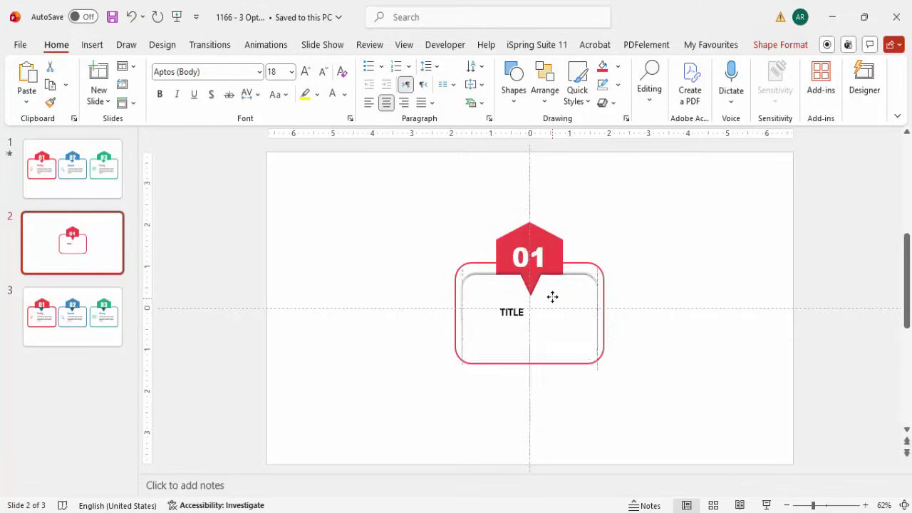
{"action": "left_click", "coordinate": [528, 314]}
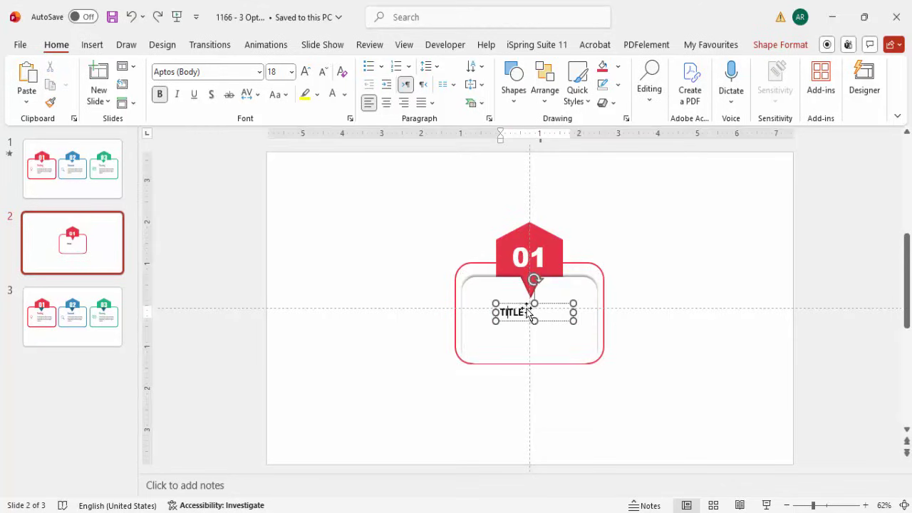
{"action": "left_click_drag", "start_coordinate": [523, 305], "coordinate": [520, 299]}
{"action": "left_click", "coordinate": [92, 44]}
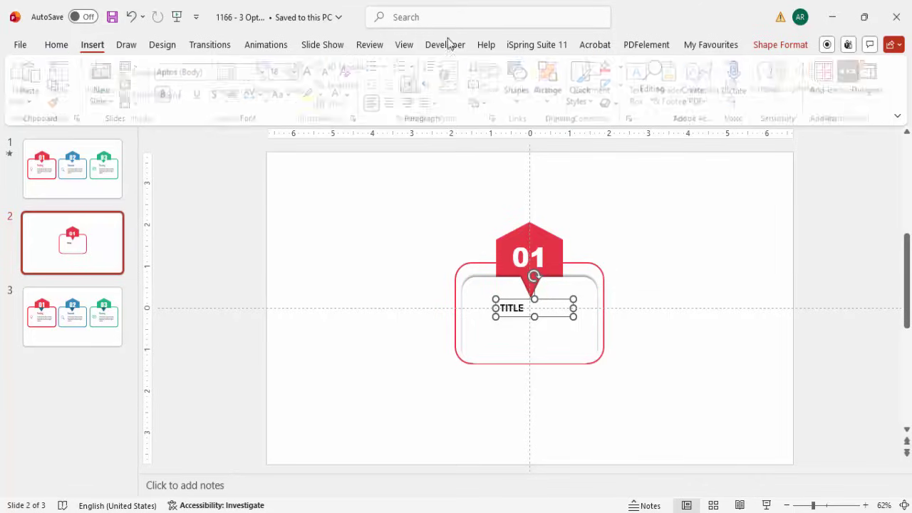
Generate a =lorem(1) paragraph in a new text box and delete the text from Fusce onward.
{"action": "left_click", "coordinate": [643, 82]}
{"action": "left_click_drag", "start_coordinate": [497, 329], "coordinate": [599, 369]}
{"action": "type", "text": "=lorem(1)"}
{"action": "key", "text": "Return"}
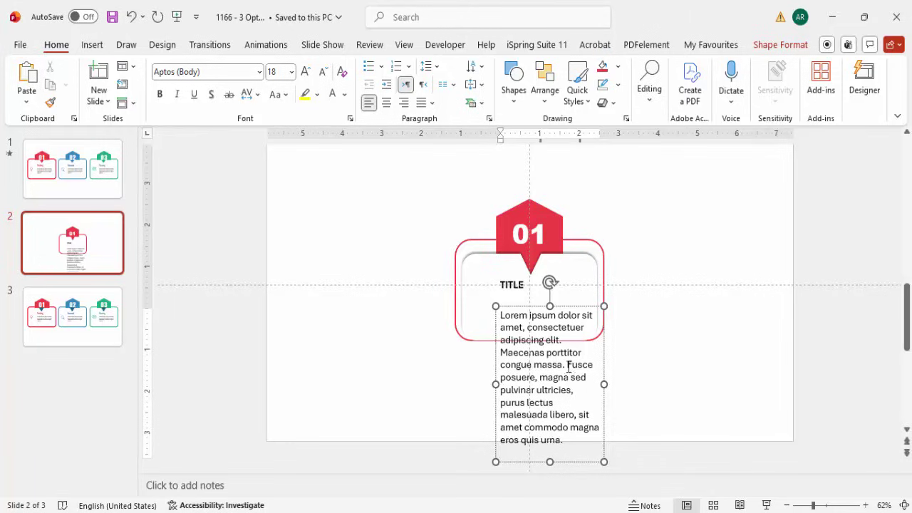
{"action": "left_click_drag", "start_coordinate": [568, 366], "coordinate": [668, 444]}
{"action": "key", "text": "BackSpace"}
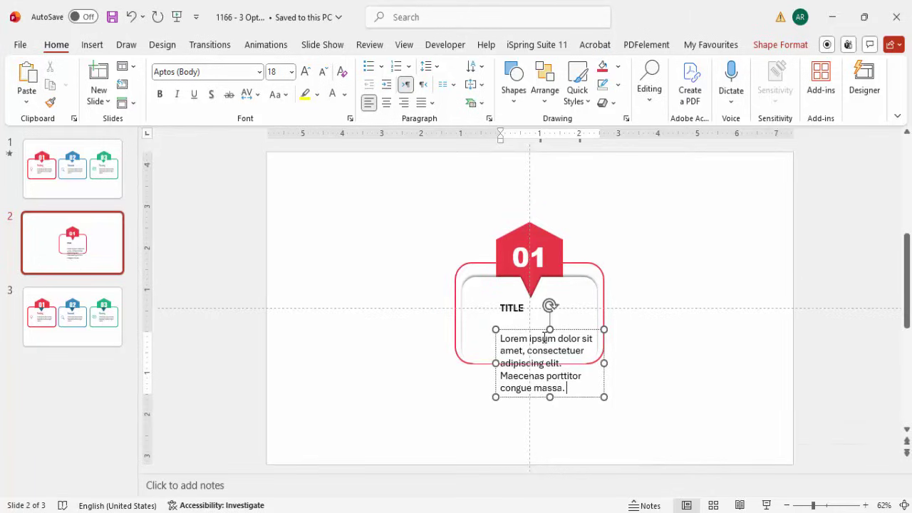
Move the paragraph under TITLE, reduce it to 12 pt and narrow it to fit the card.
{"action": "left_click_drag", "start_coordinate": [541, 331], "coordinate": [539, 313]}
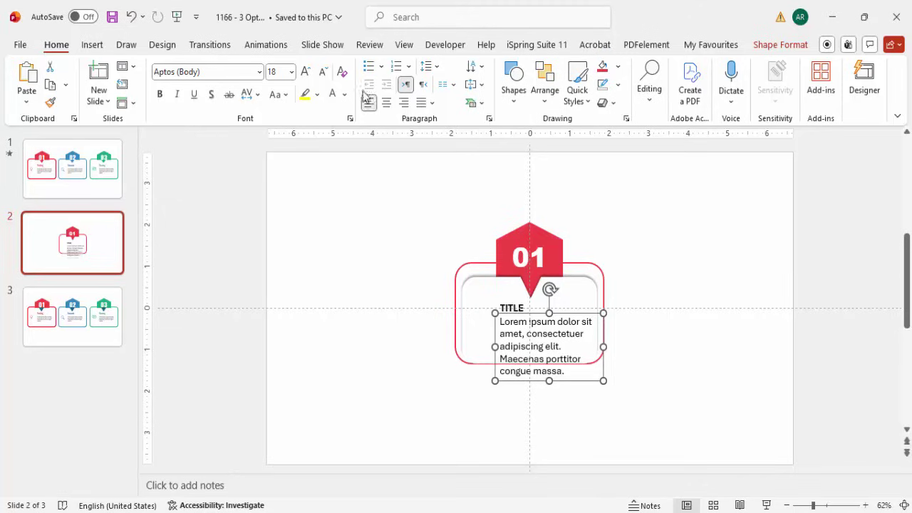
{"action": "left_click", "coordinate": [322, 74]}
{"action": "left_click", "coordinate": [323, 74]}
{"action": "left_click", "coordinate": [323, 74]}
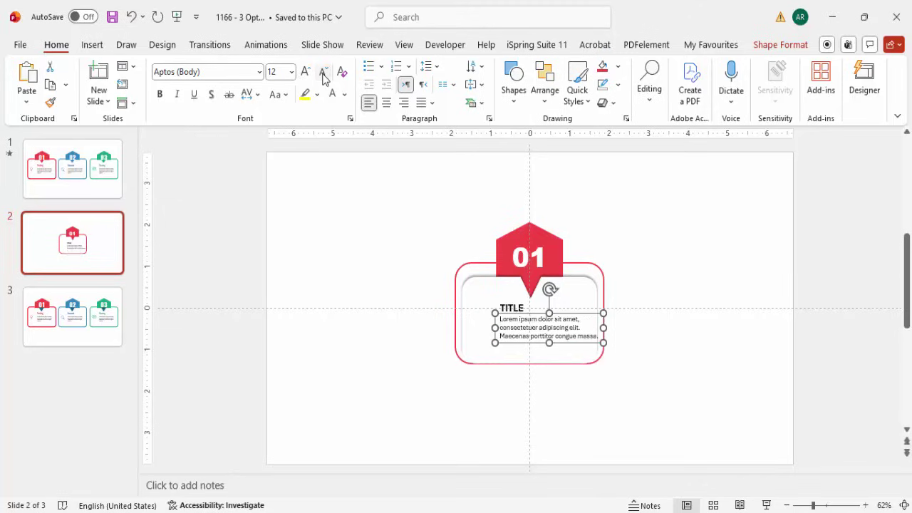
{"action": "left_click_drag", "start_coordinate": [606, 328], "coordinate": [593, 327]}
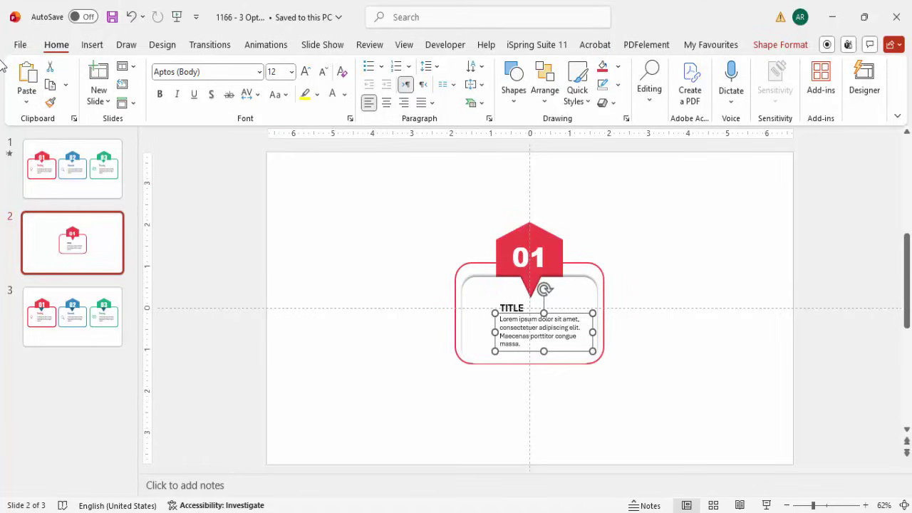
{"action": "left_click", "coordinate": [93, 47]}
{"action": "left_click", "coordinate": [301, 81]}
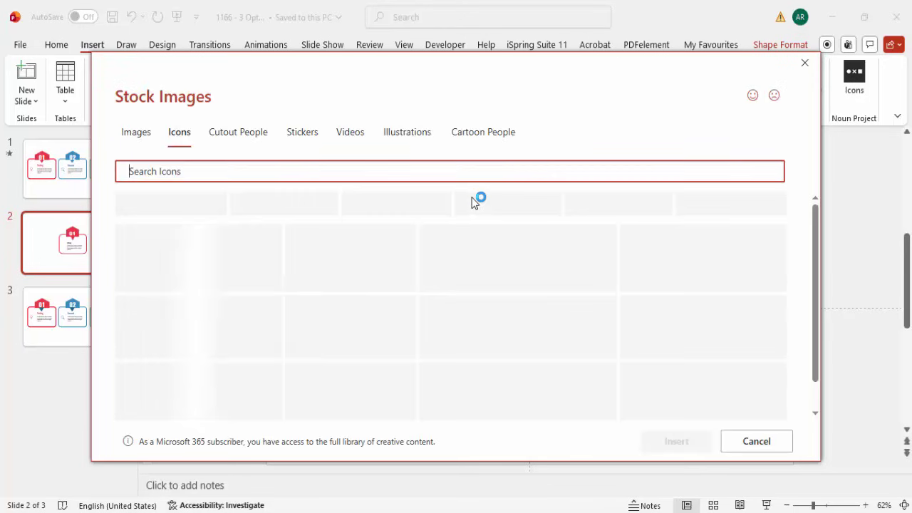
Pick the head-with-circuits stock icon and insert it onto the slide.
{"action": "scroll", "coordinate": [595, 335], "scroll_direction": "down", "scroll_amount": 2}
{"action": "scroll", "coordinate": [599, 342], "scroll_direction": "down", "scroll_amount": 3}
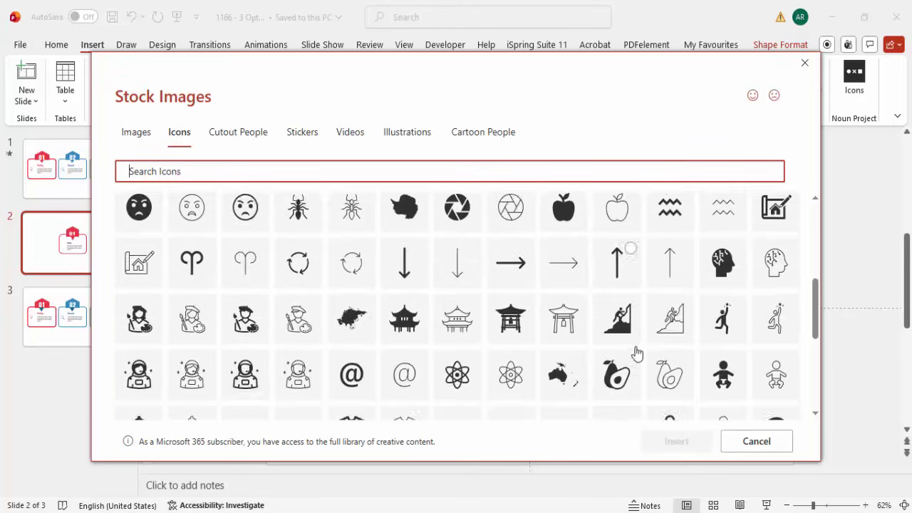
{"action": "left_click", "coordinate": [734, 262]}
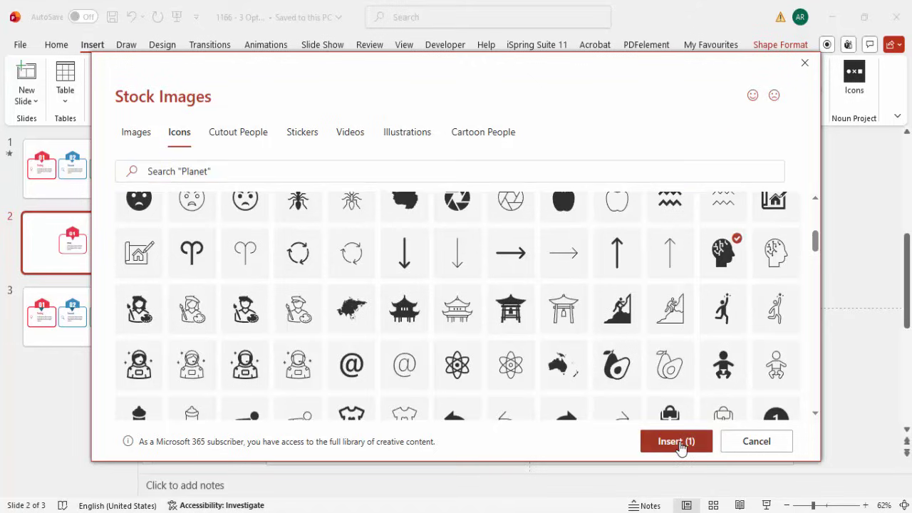
{"action": "left_click", "coordinate": [679, 442]}
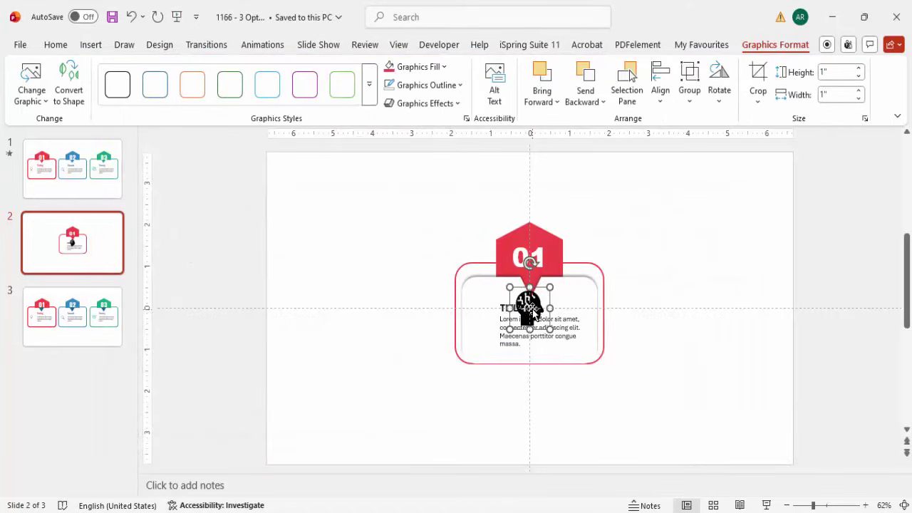
Resize the head icon to 0.5 inch and place it left of TITLE.
{"action": "left_click_drag", "start_coordinate": [526, 298], "coordinate": [480, 316]}
{"action": "left_click", "coordinate": [836, 73]}
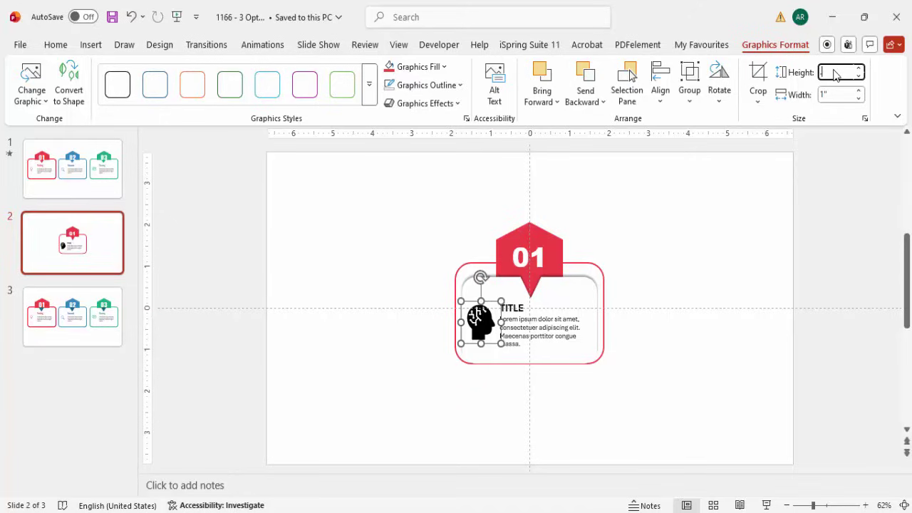
{"action": "type", "text": "0.5"}
{"action": "key", "text": "Return"}
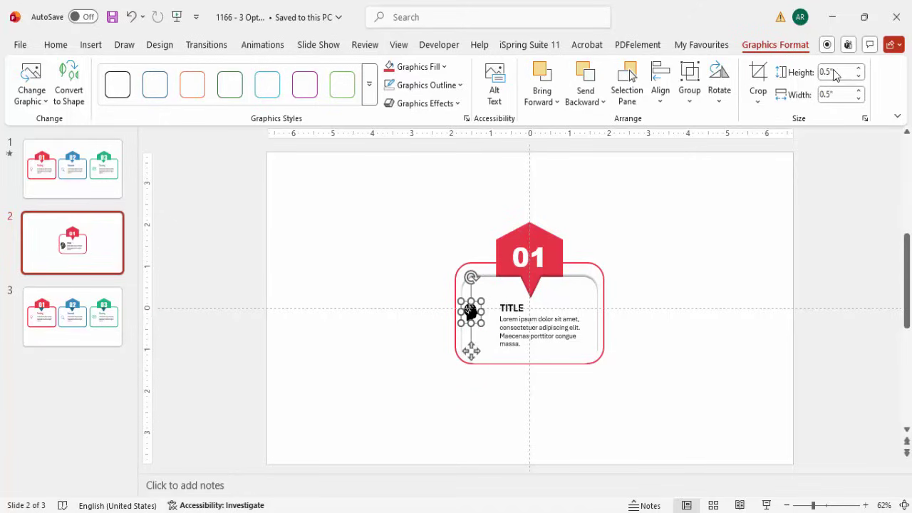
{"action": "left_click_drag", "start_coordinate": [469, 355], "coordinate": [478, 361]}
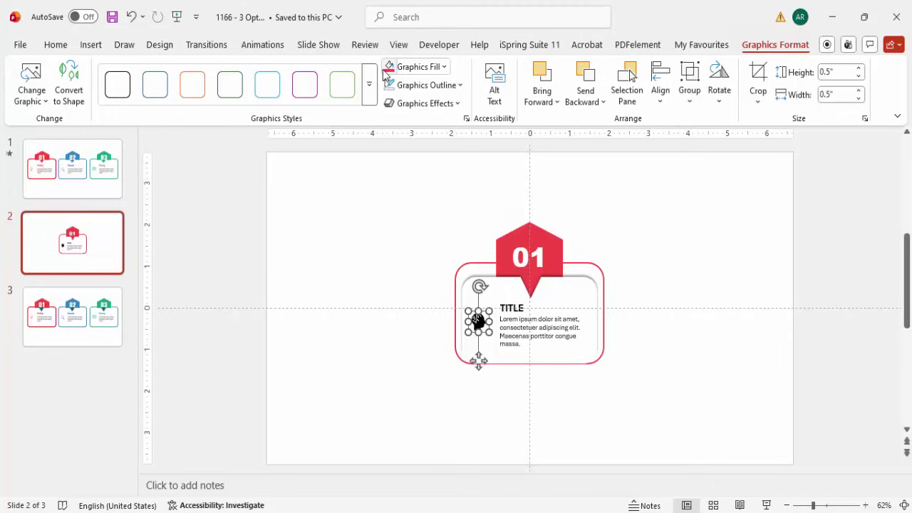
Change the TITLE text colour to red.
{"action": "left_click", "coordinate": [515, 307]}
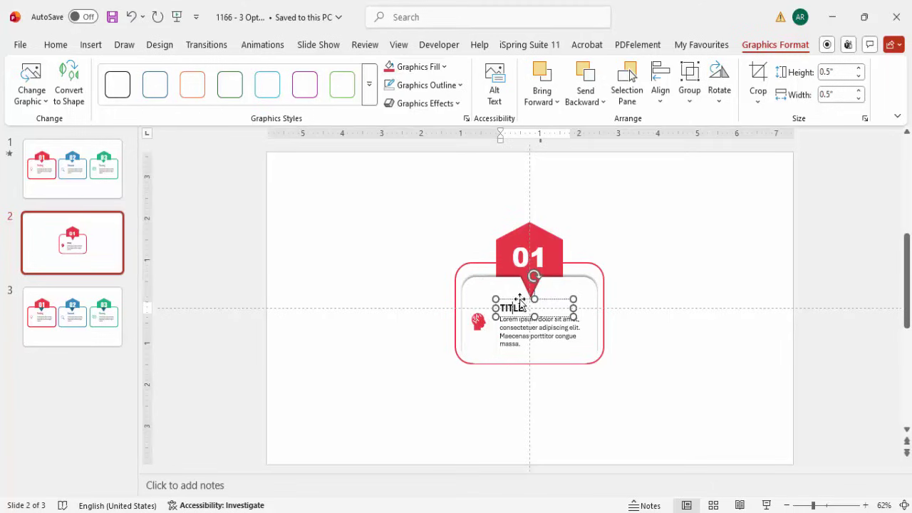
{"action": "left_click", "coordinate": [344, 94]}
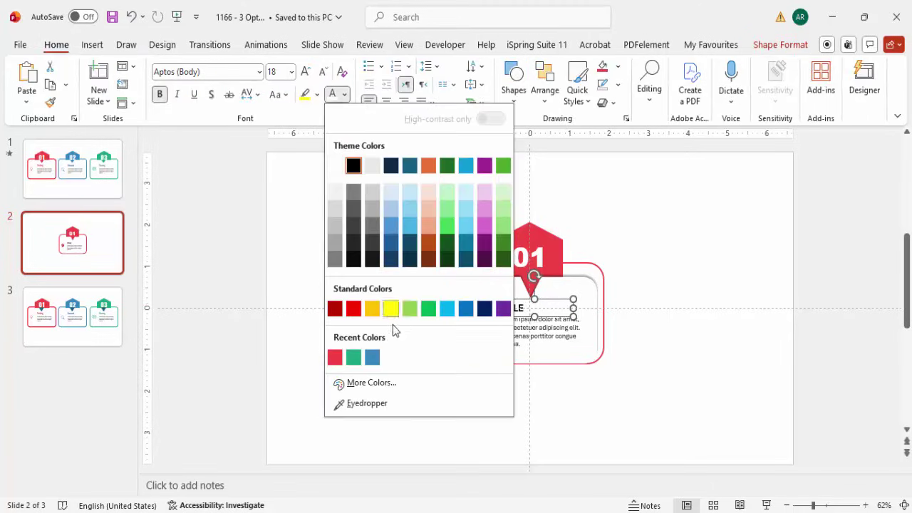
{"action": "left_click", "coordinate": [337, 357]}
{"action": "left_click", "coordinate": [565, 236]}
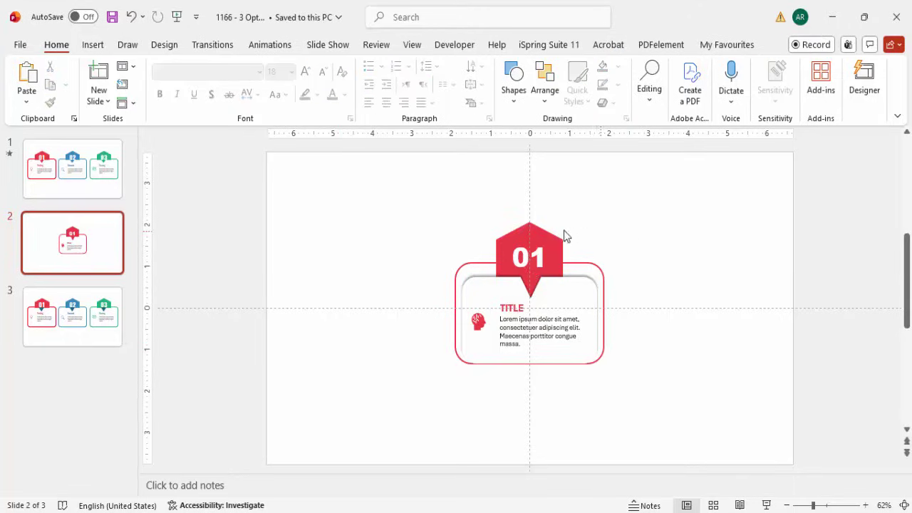
Copy the whole red card into two copies placed beside the original.
{"action": "left_click_drag", "start_coordinate": [325, 170], "coordinate": [718, 444]}
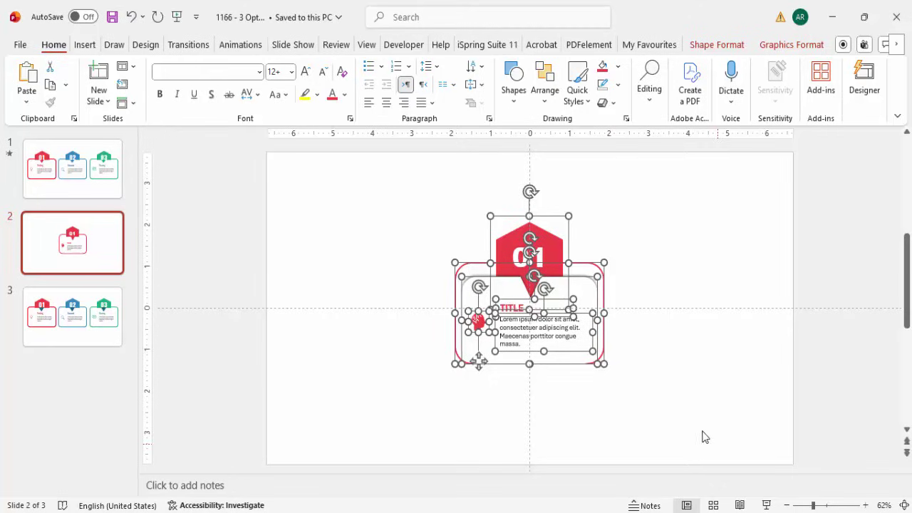
{"action": "left_click_drag", "start_coordinate": [588, 266], "coordinate": [753, 283]}
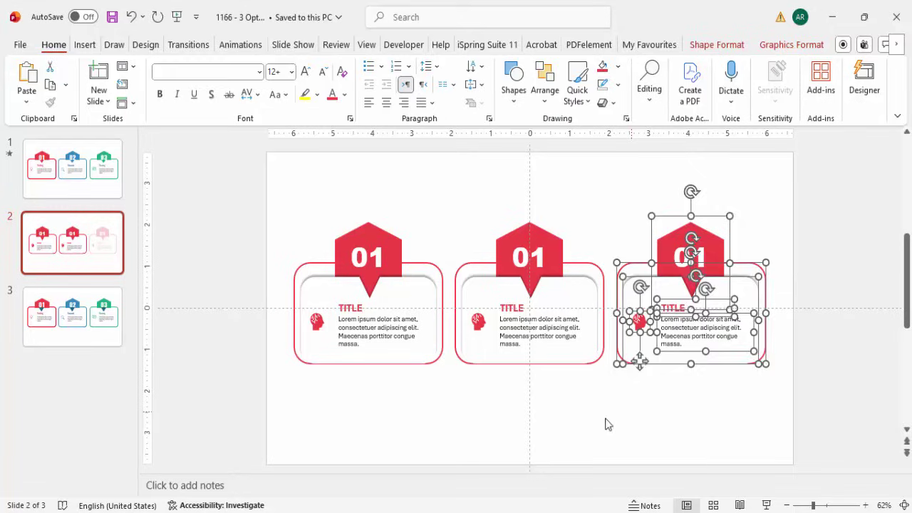
{"action": "left_click", "coordinate": [606, 423]}
Renumber the copies' badges to 02 and 03.
{"action": "left_click", "coordinate": [532, 258]}
{"action": "key", "text": "Delete"}
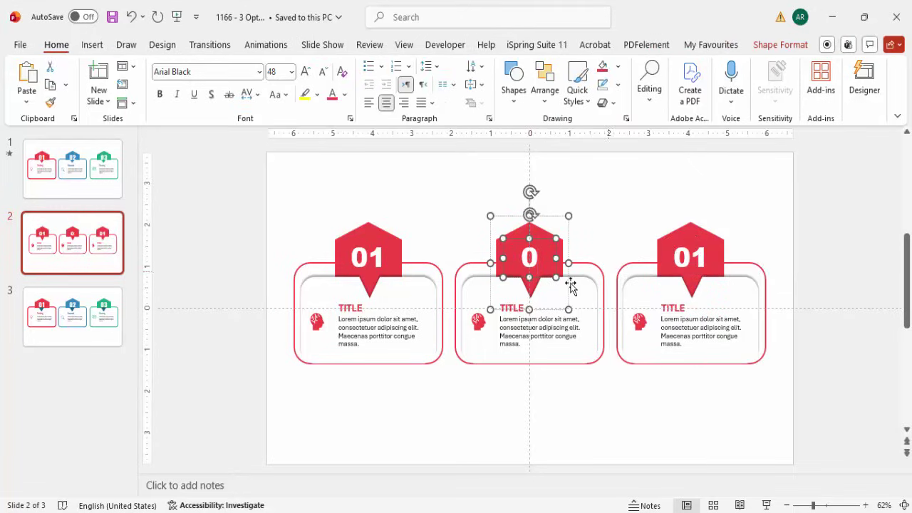
{"action": "type", "text": "2"}
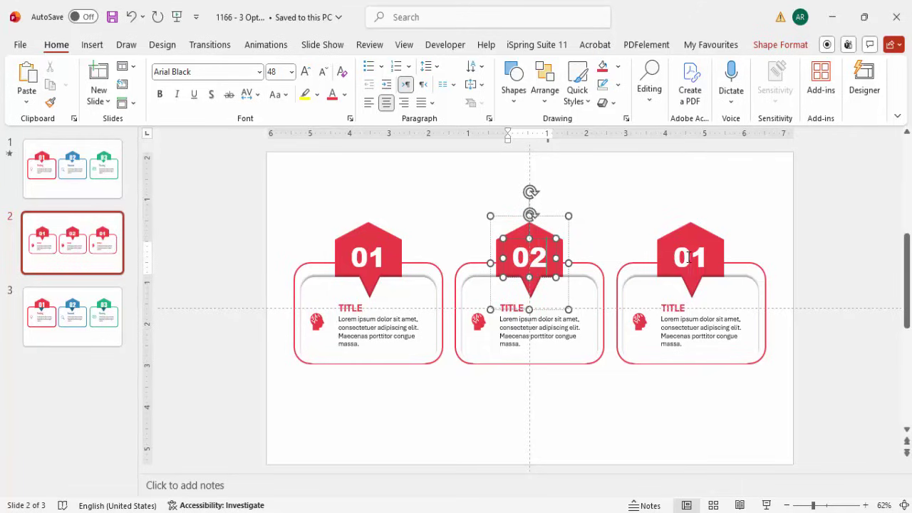
{"action": "left_click", "coordinate": [689, 257]}
{"action": "key", "text": "Delete"}
{"action": "type", "text": "3"}
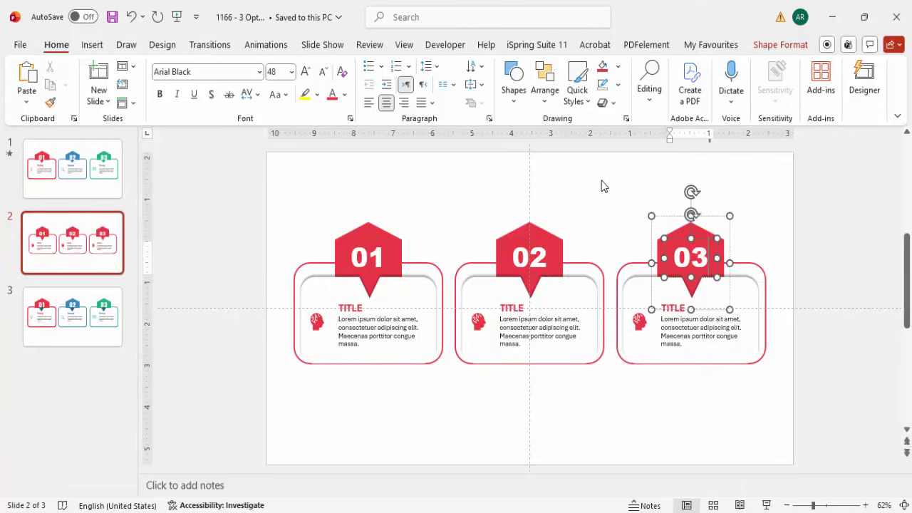
{"action": "left_click", "coordinate": [586, 197]}
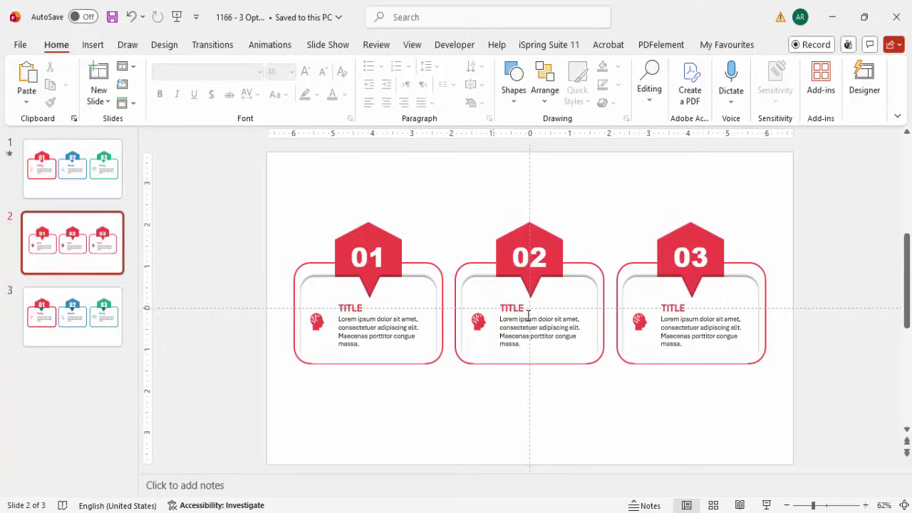
Give the middle 02 card's rounded frame a blue outline.
{"action": "left_click", "coordinate": [462, 265]}
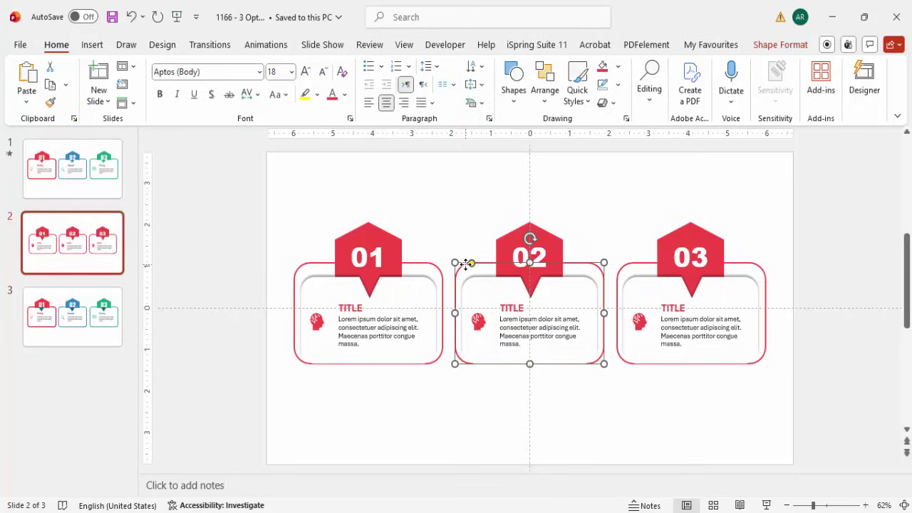
{"action": "left_click", "coordinate": [618, 66]}
{"action": "left_click", "coordinate": [618, 66]}
{"action": "left_click", "coordinate": [618, 85]}
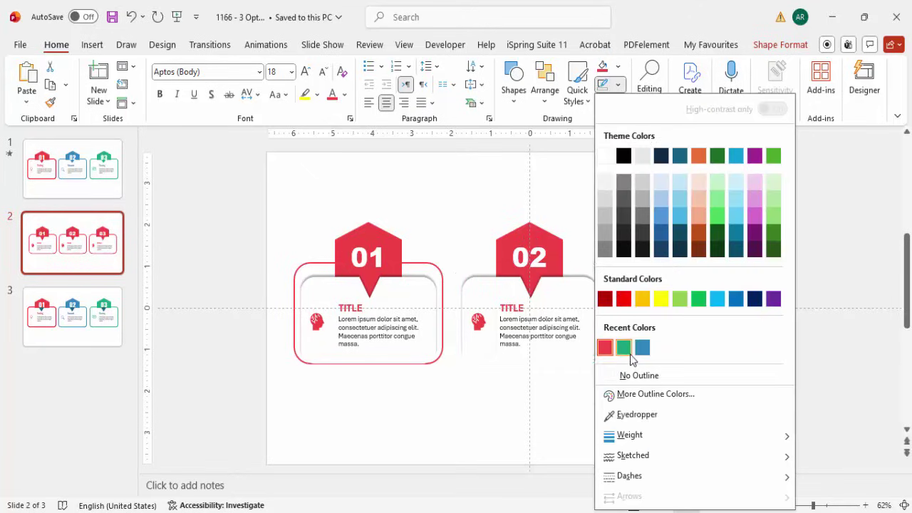
{"action": "left_click", "coordinate": [642, 347]}
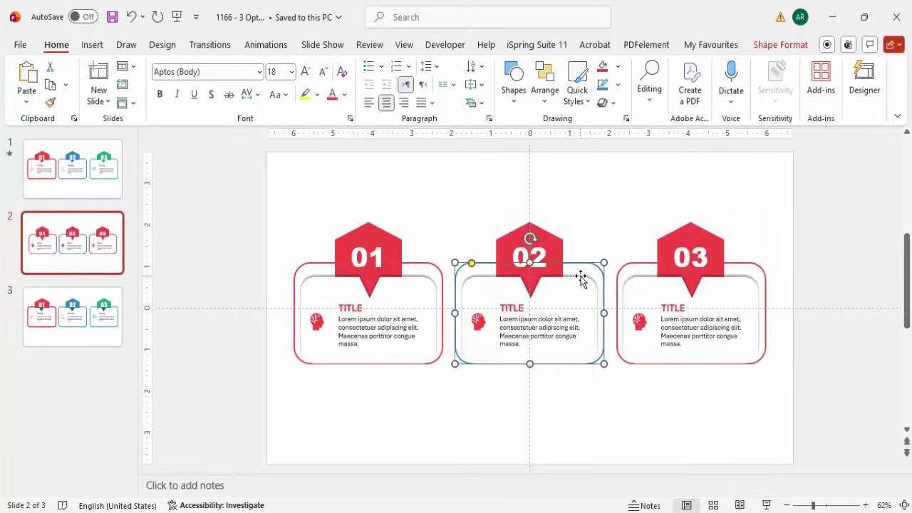
Fill the 02 hexagon badge and the middle card's head icon blue.
{"action": "left_click", "coordinate": [552, 251]}
{"action": "left_click", "coordinate": [541, 230]}
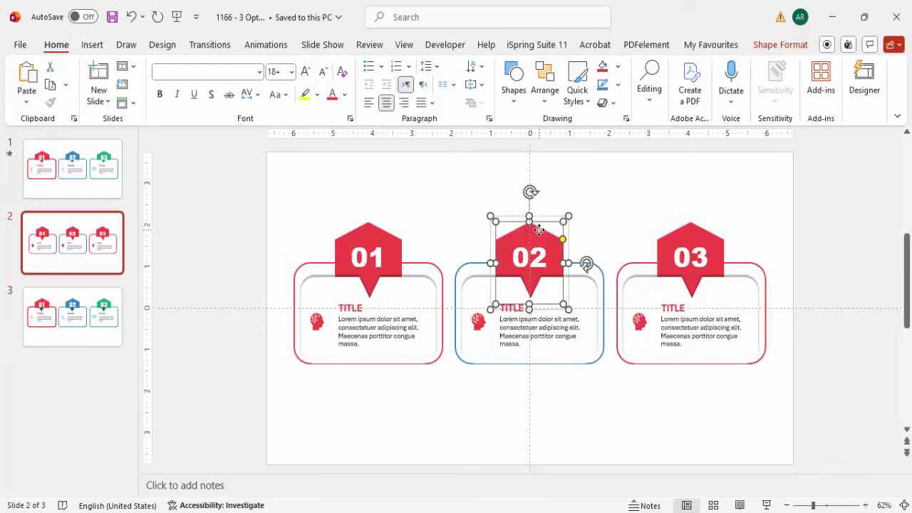
{"action": "left_click", "coordinate": [618, 66]}
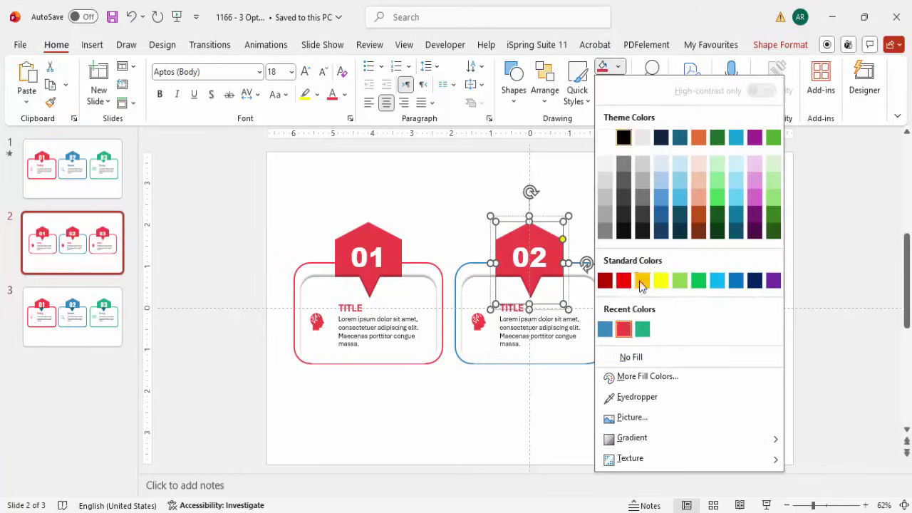
{"action": "left_click", "coordinate": [604, 329]}
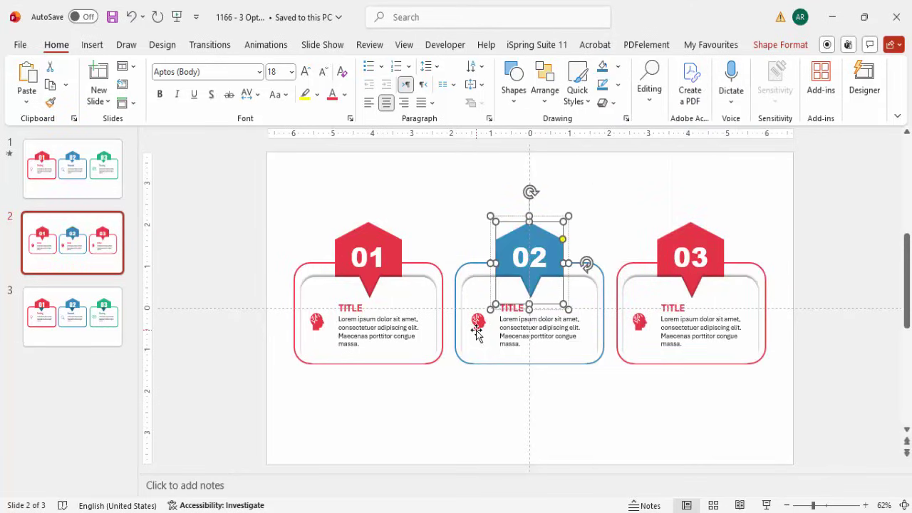
{"action": "left_click", "coordinate": [479, 323]}
{"action": "left_click", "coordinate": [607, 67]}
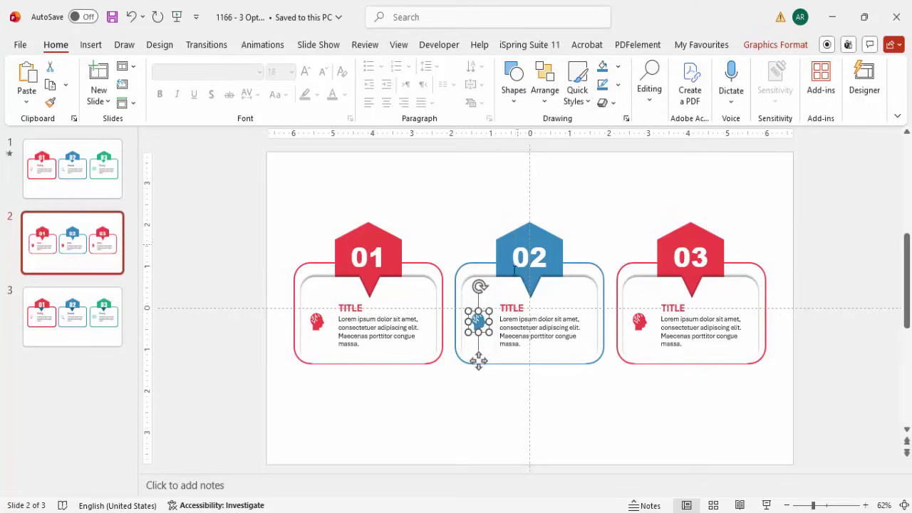
Make the middle card's TITLE text blue.
{"action": "left_click", "coordinate": [518, 308]}
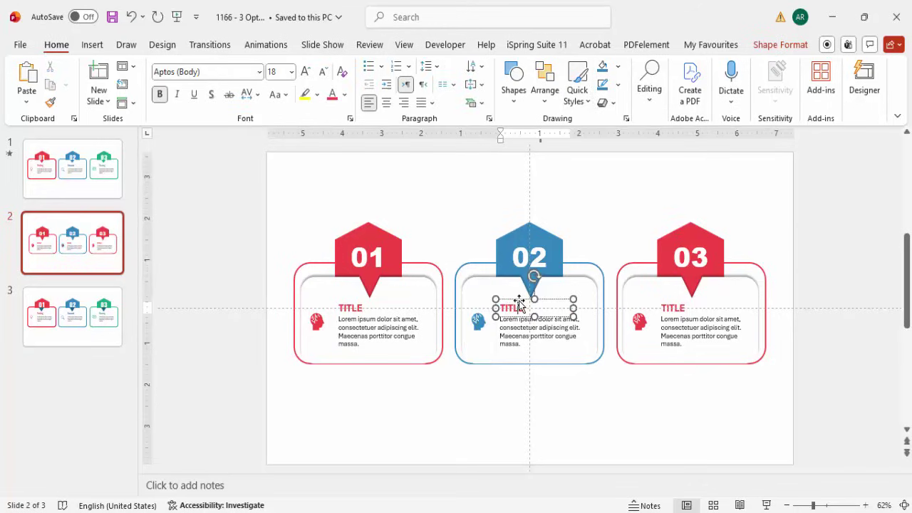
{"action": "left_click", "coordinate": [345, 95]}
{"action": "left_click", "coordinate": [335, 357]}
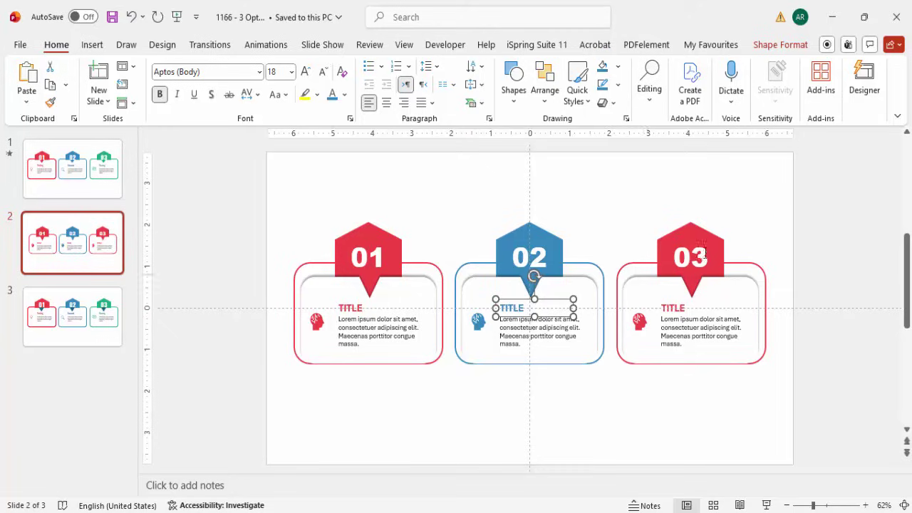
Fill the 03 hexagon badge and the third card's head icon green.
{"action": "left_click", "coordinate": [705, 226]}
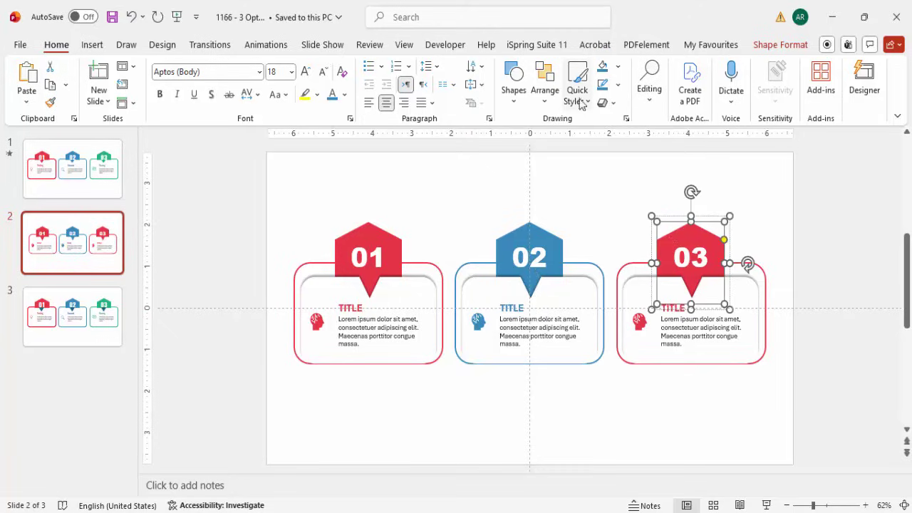
{"action": "left_click", "coordinate": [620, 67]}
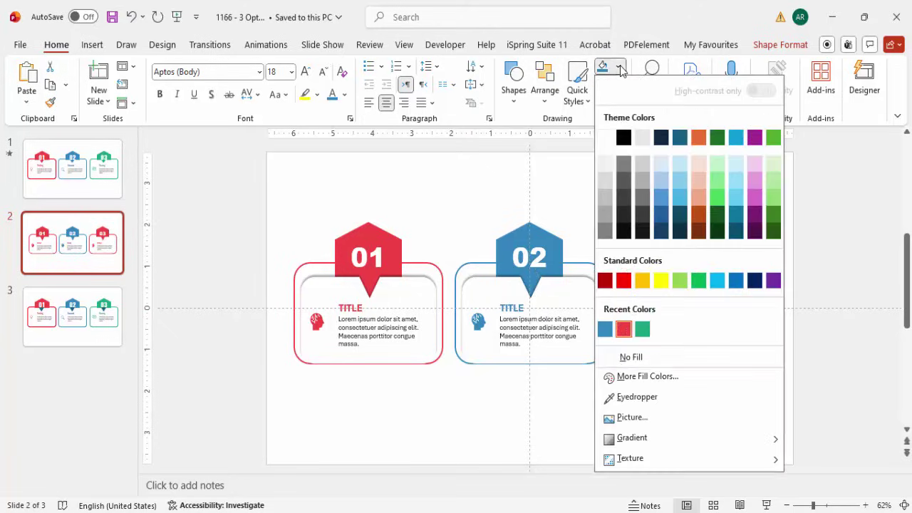
{"action": "left_click", "coordinate": [643, 328]}
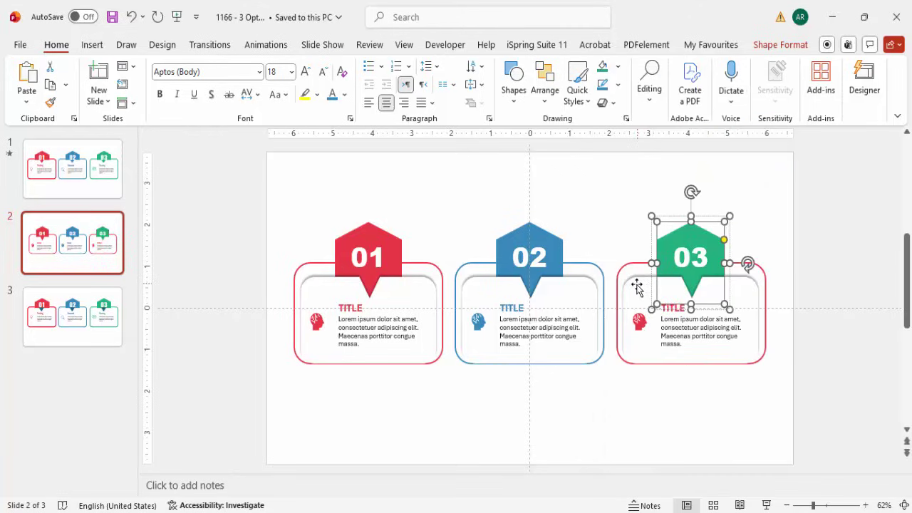
{"action": "left_click", "coordinate": [640, 322]}
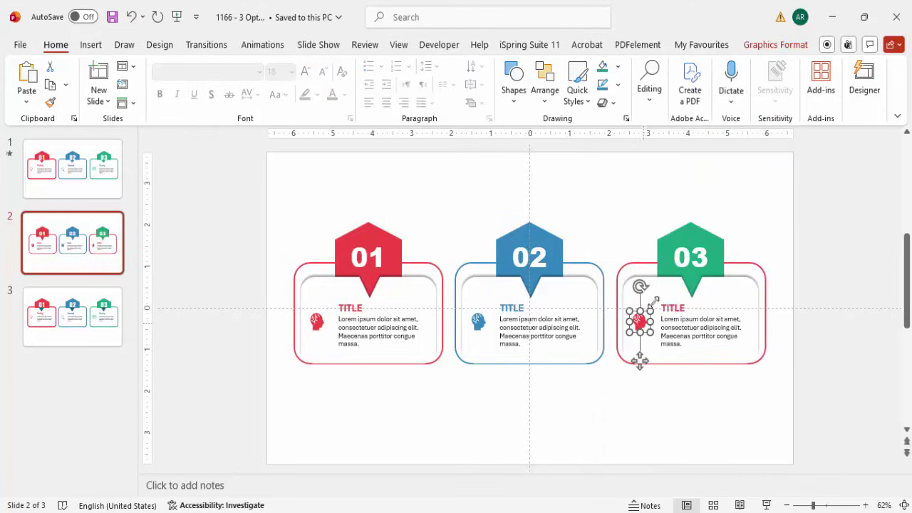
{"action": "left_click", "coordinate": [601, 70]}
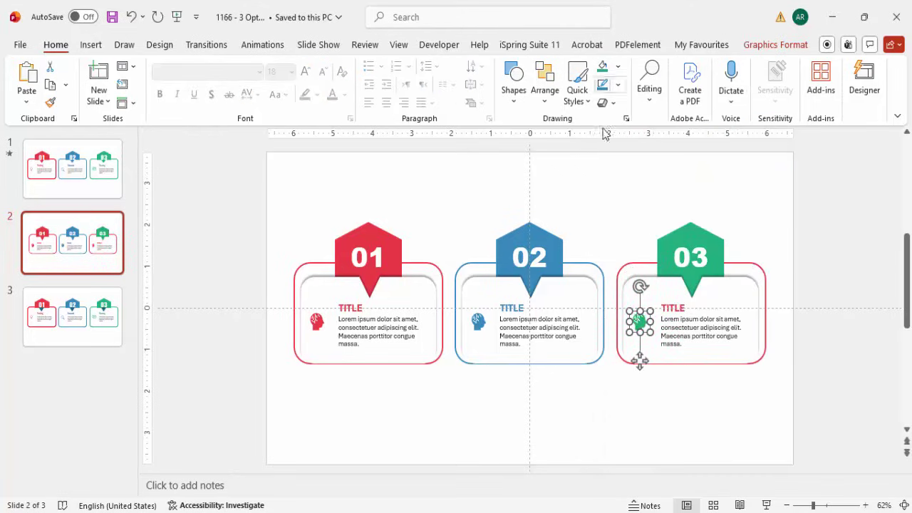
Give the third card's rounded frame a green outline.
{"action": "left_click", "coordinate": [637, 264]}
{"action": "left_click", "coordinate": [617, 84]}
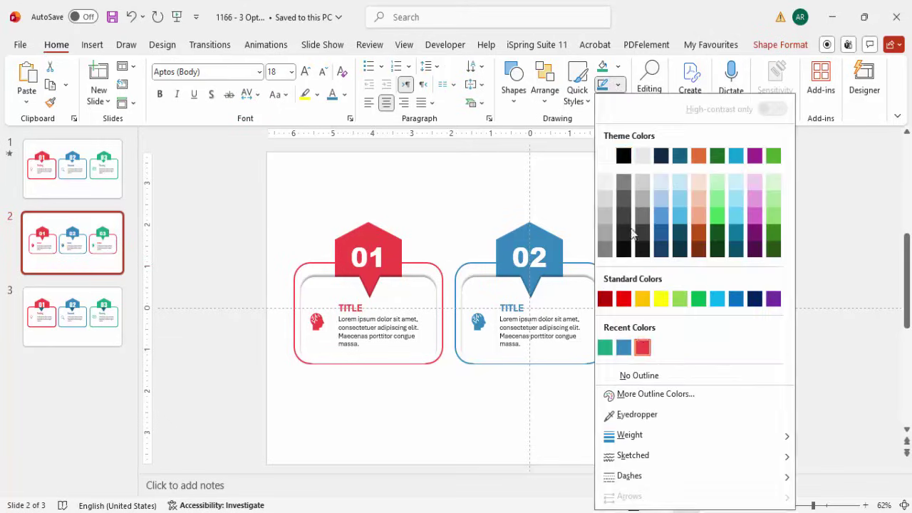
{"action": "left_click", "coordinate": [605, 347]}
Make the third card's TITLE text green, then deselect everything.
{"action": "left_click", "coordinate": [674, 307]}
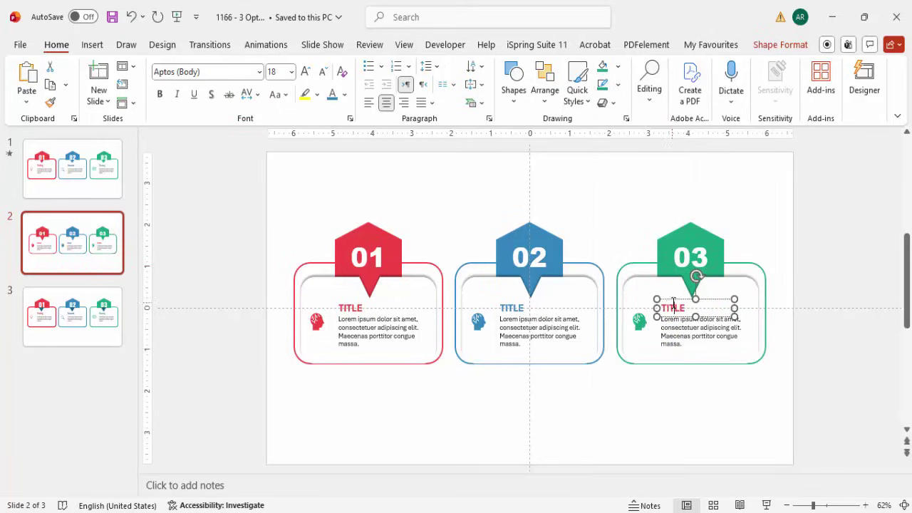
{"action": "left_click", "coordinate": [672, 299]}
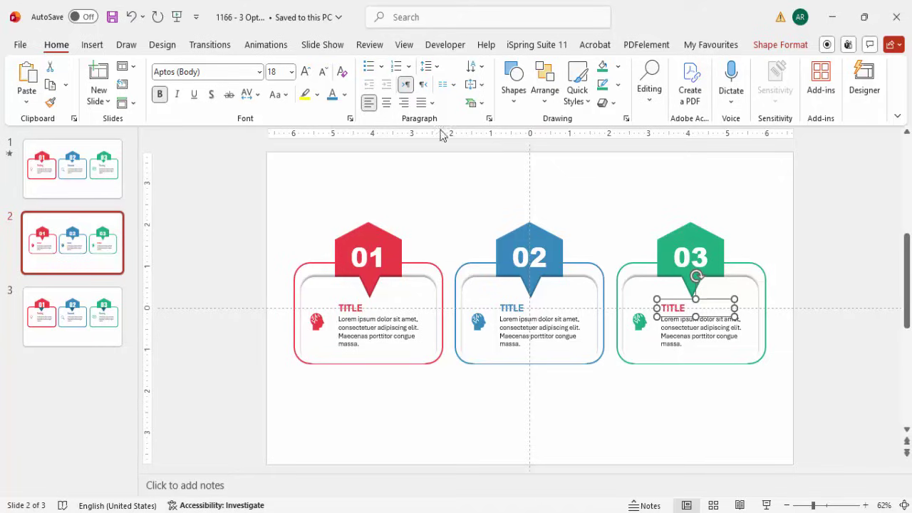
{"action": "left_click", "coordinate": [347, 94]}
{"action": "left_click", "coordinate": [335, 357]}
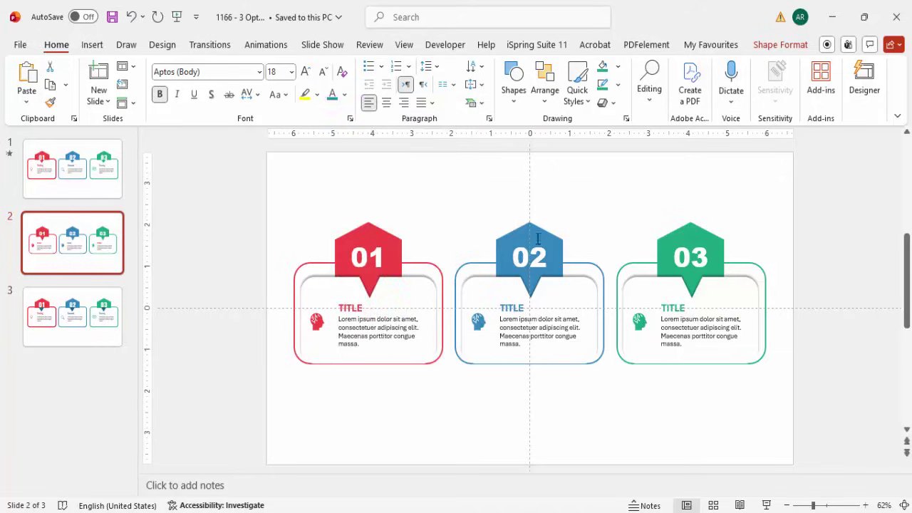
{"action": "left_click", "coordinate": [608, 192]}
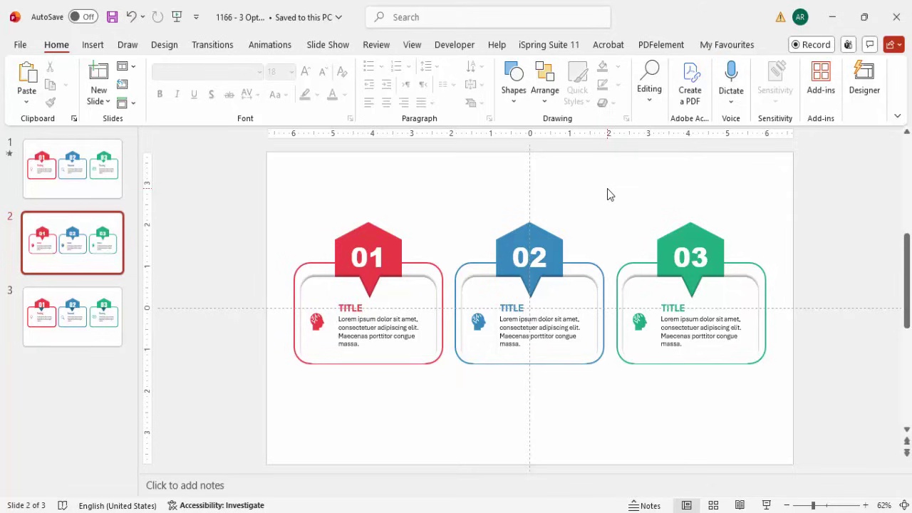